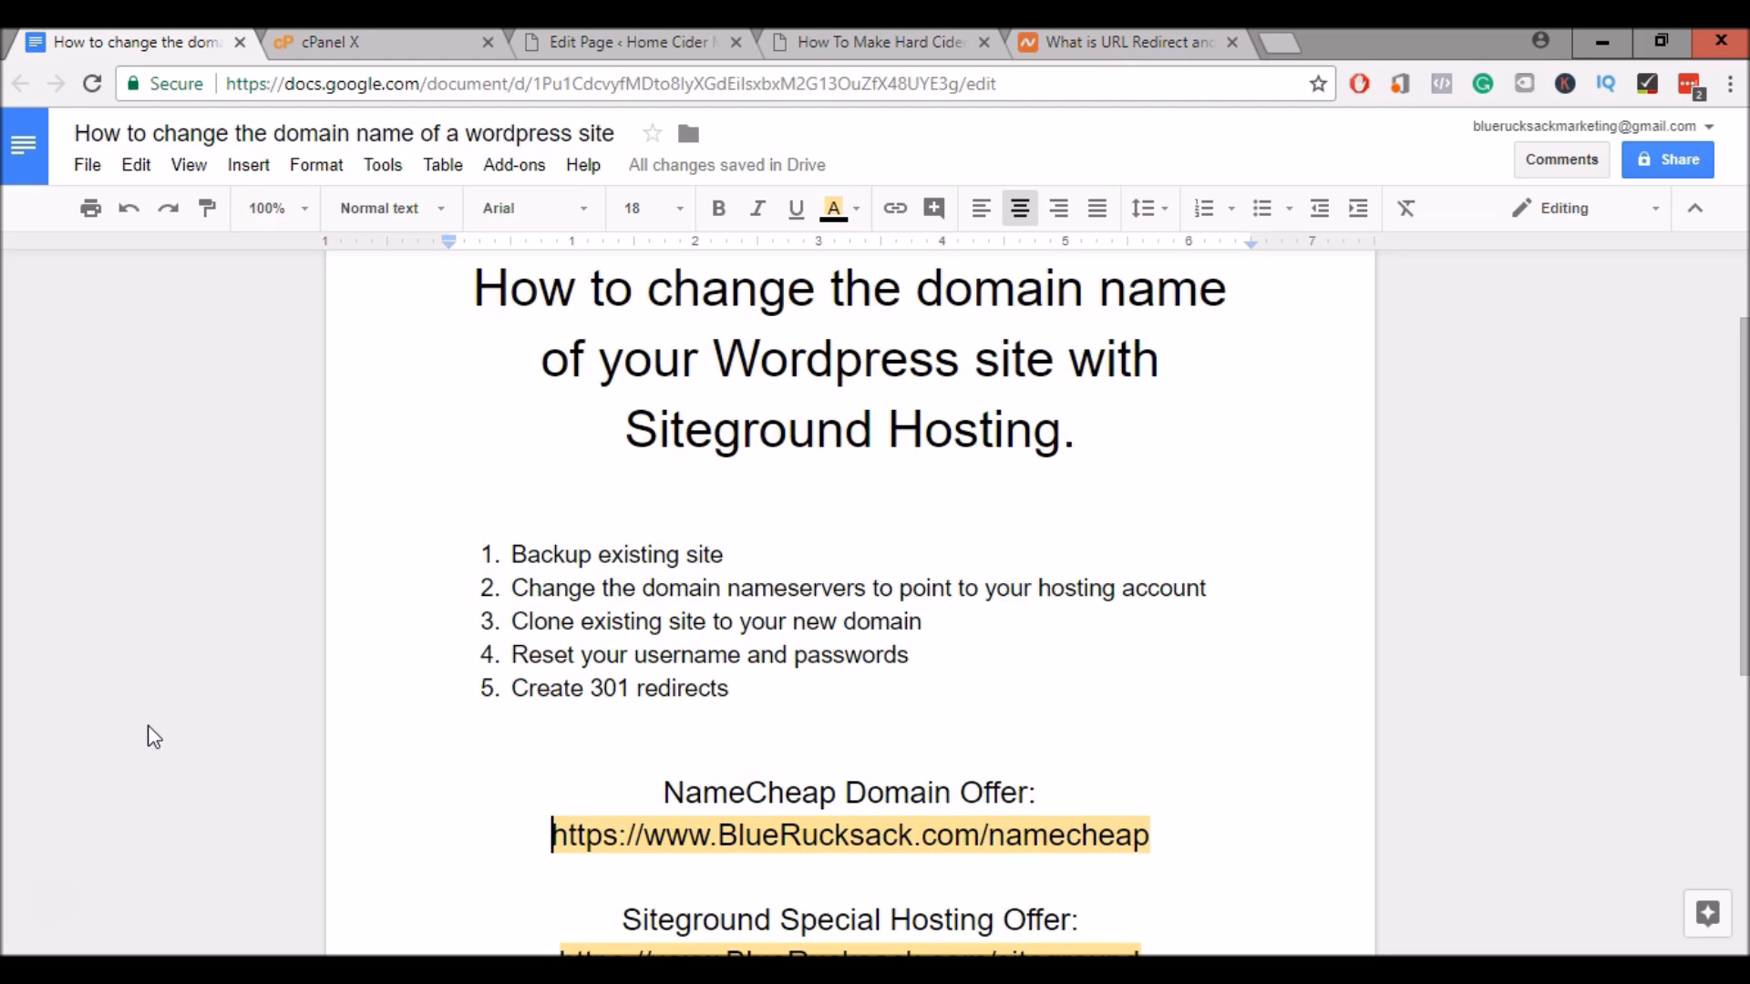
Finish scrolling the plan's offer links and switch to the SiteGround cPanel tab
{"action": "scroll", "coordinate": [151, 711], "scroll_direction": "down", "scroll_amount": 3}
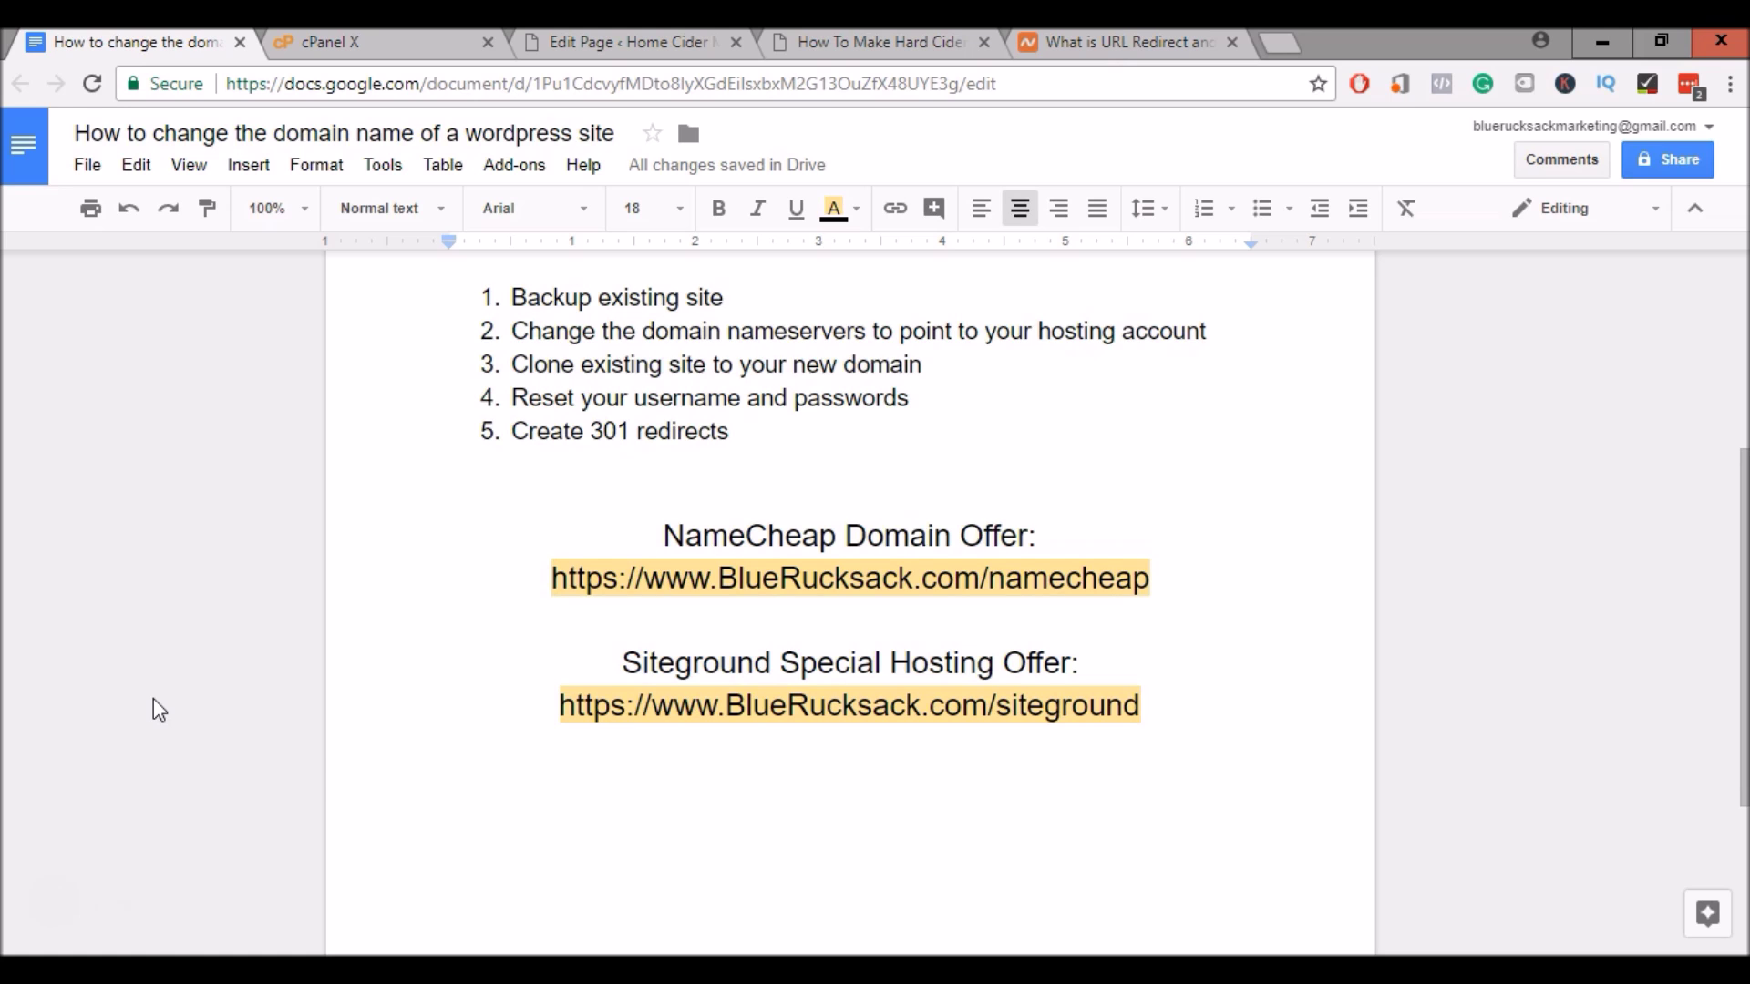
{"action": "left_click", "coordinate": [308, 743]}
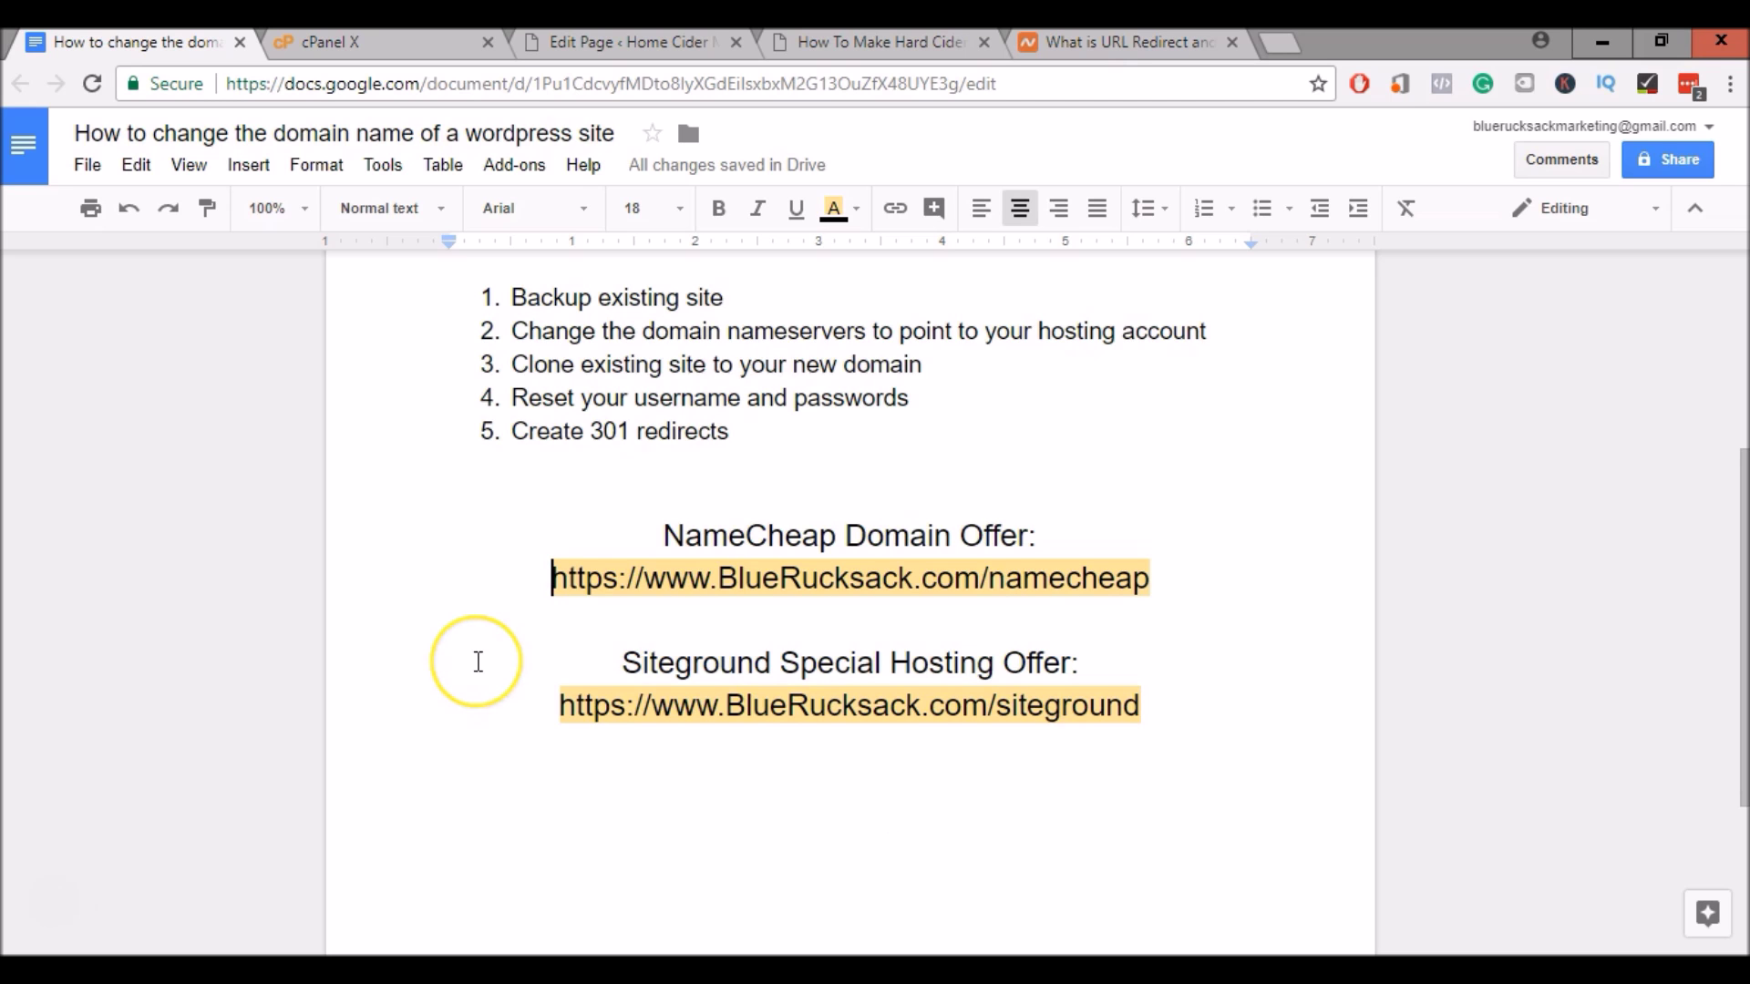
{"action": "scroll", "coordinate": [423, 649], "scroll_direction": "up", "scroll_amount": 3}
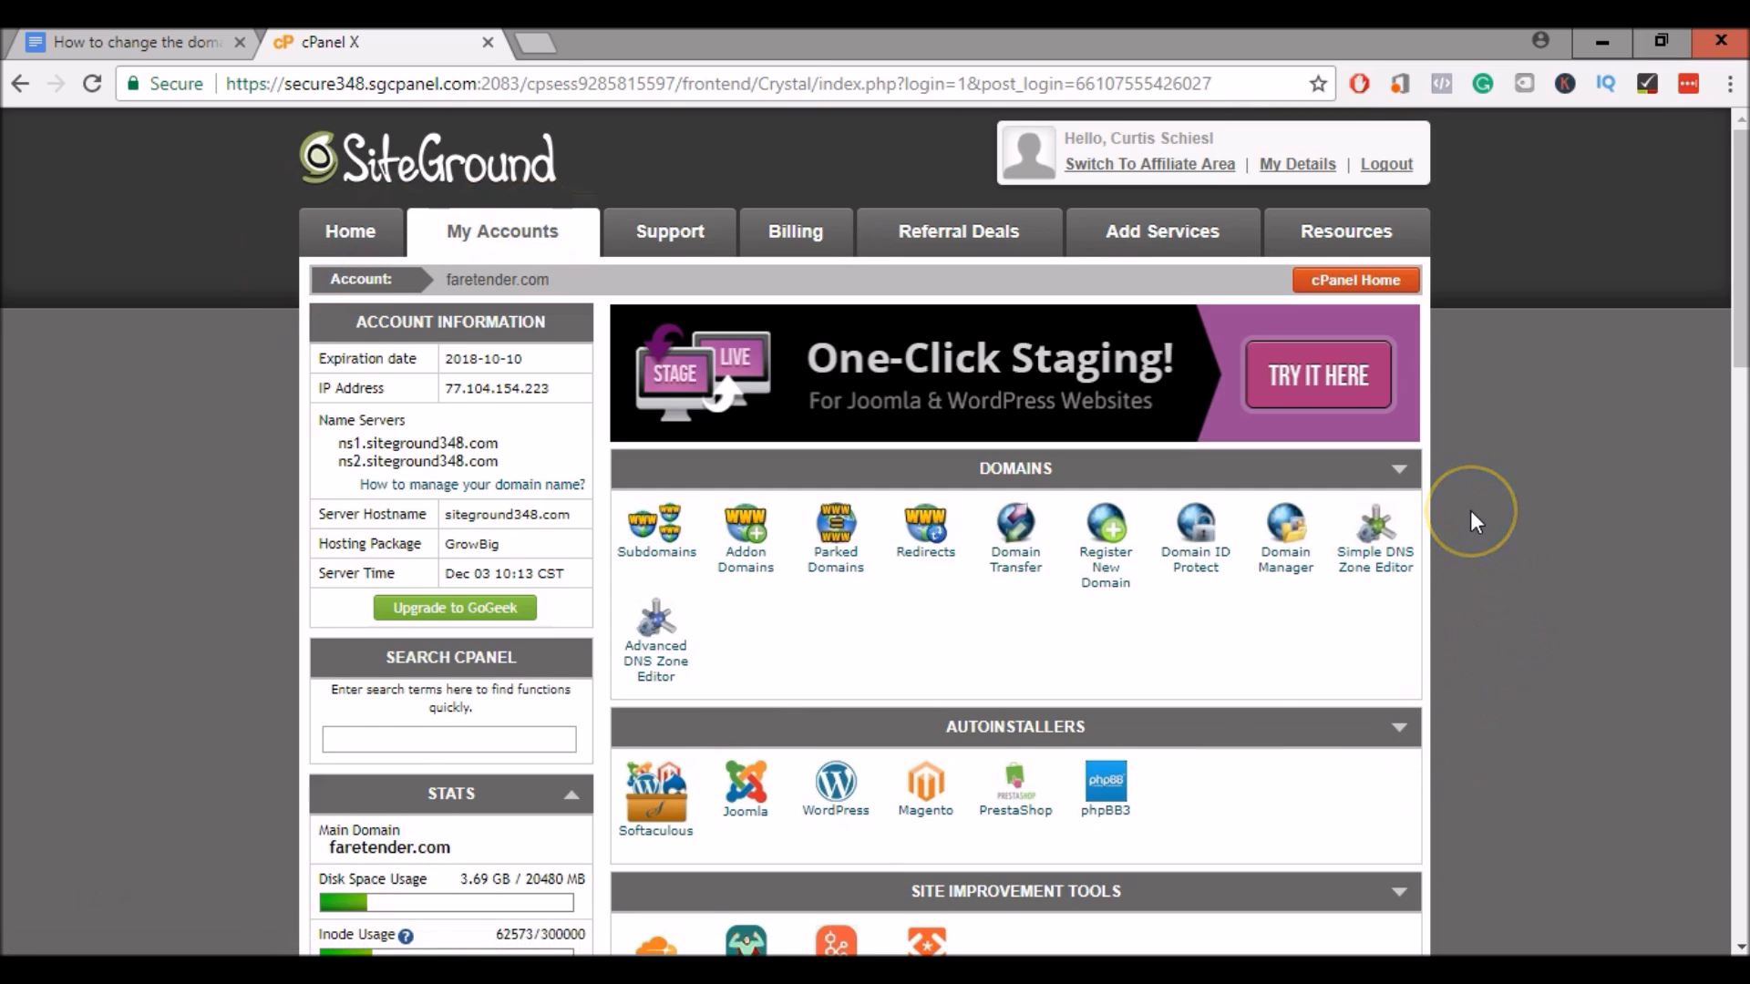
Open the WordPress autoinstaller and start a backup of homebrewhardcider.com from Current Installations
{"action": "scroll", "coordinate": [1471, 512], "scroll_direction": "down", "scroll_amount": 3}
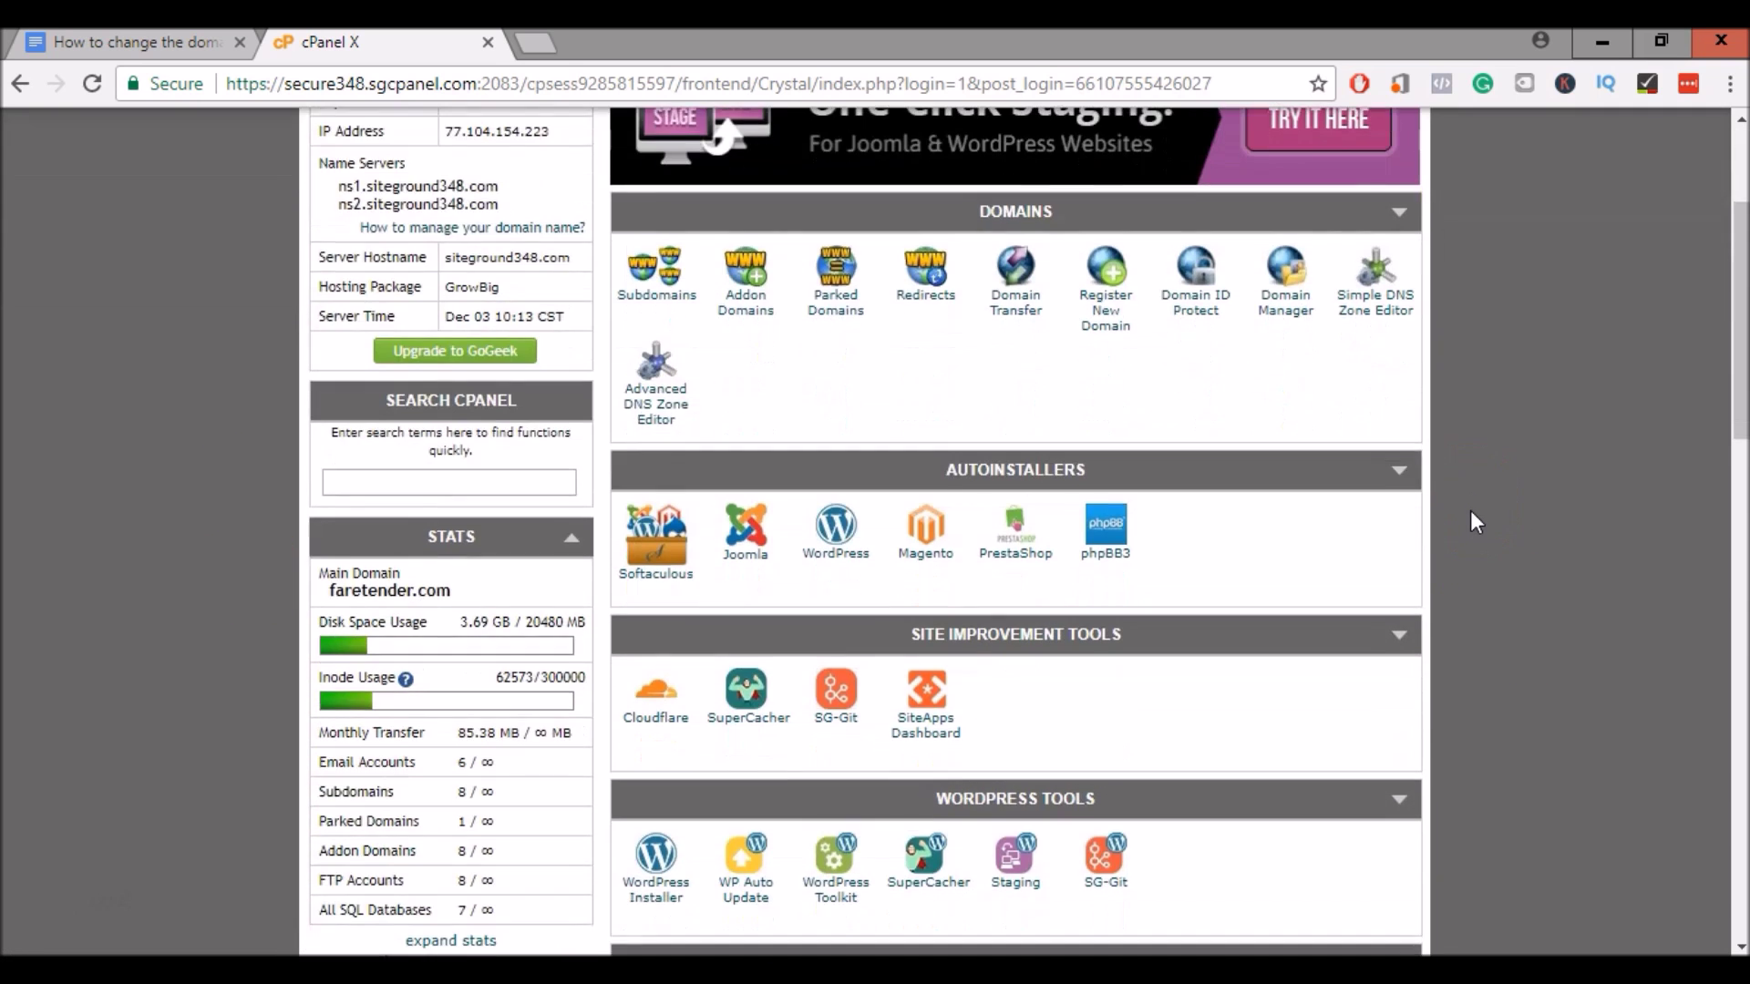
{"action": "left_click", "coordinate": [822, 558]}
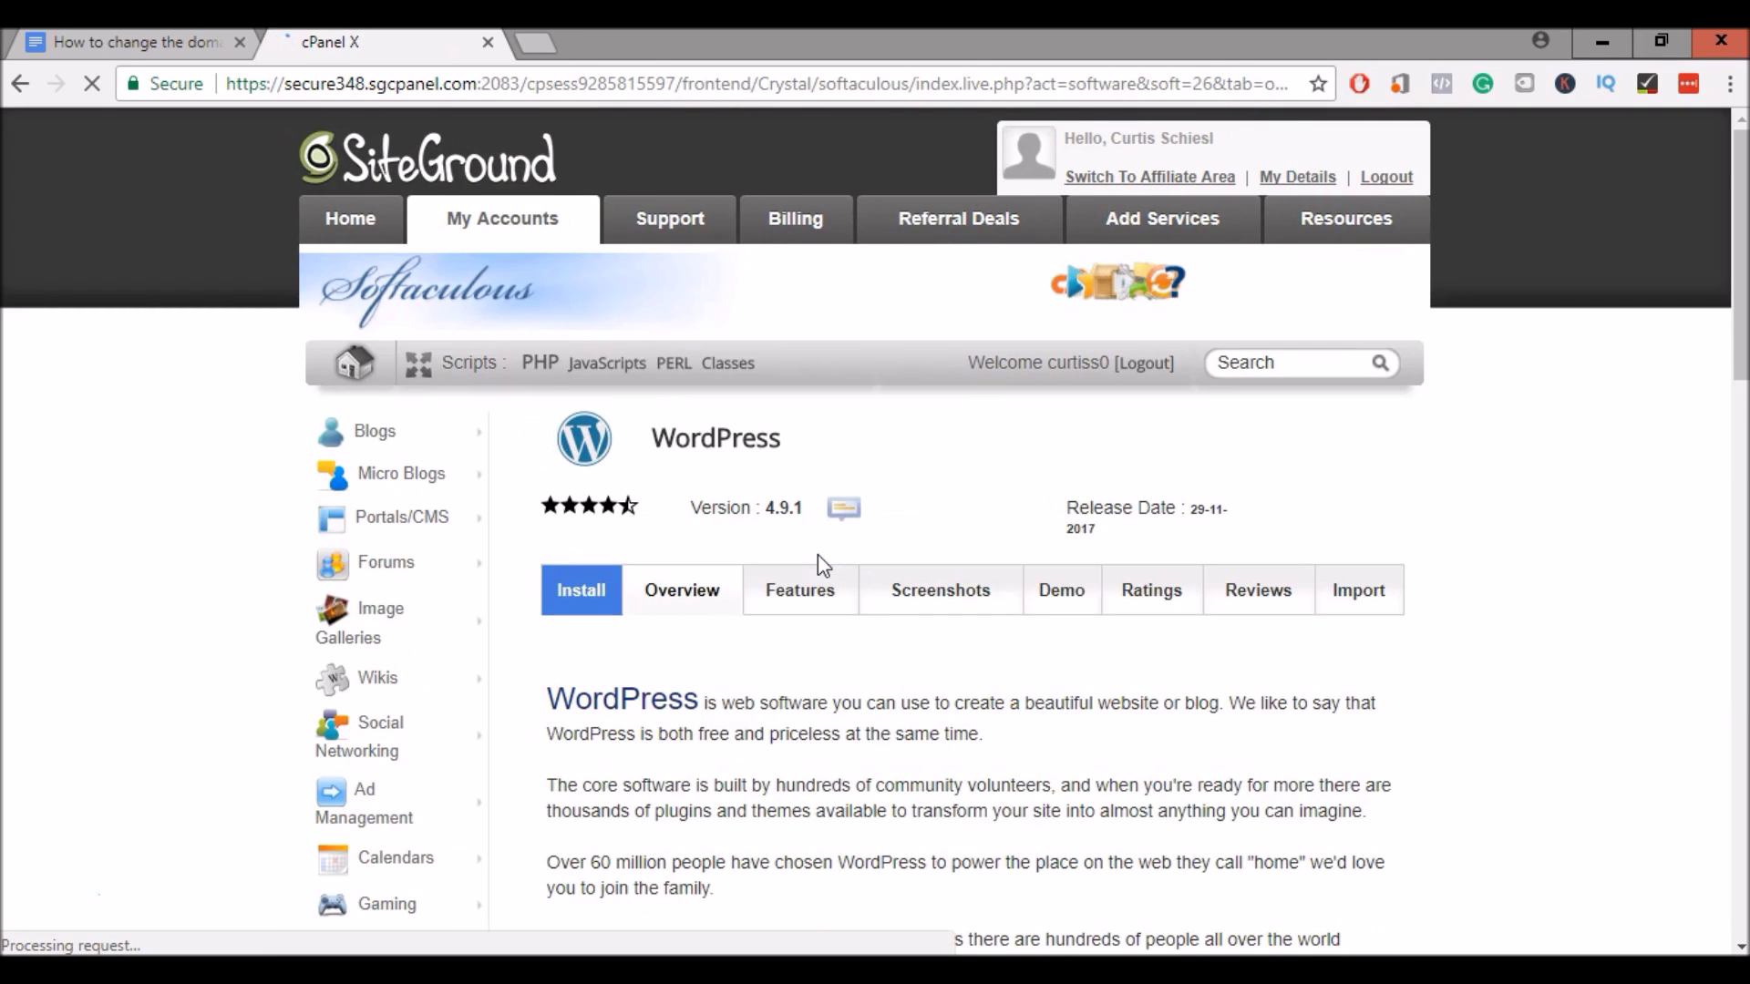
{"action": "scroll", "coordinate": [819, 561], "scroll_direction": "down", "scroll_amount": 7}
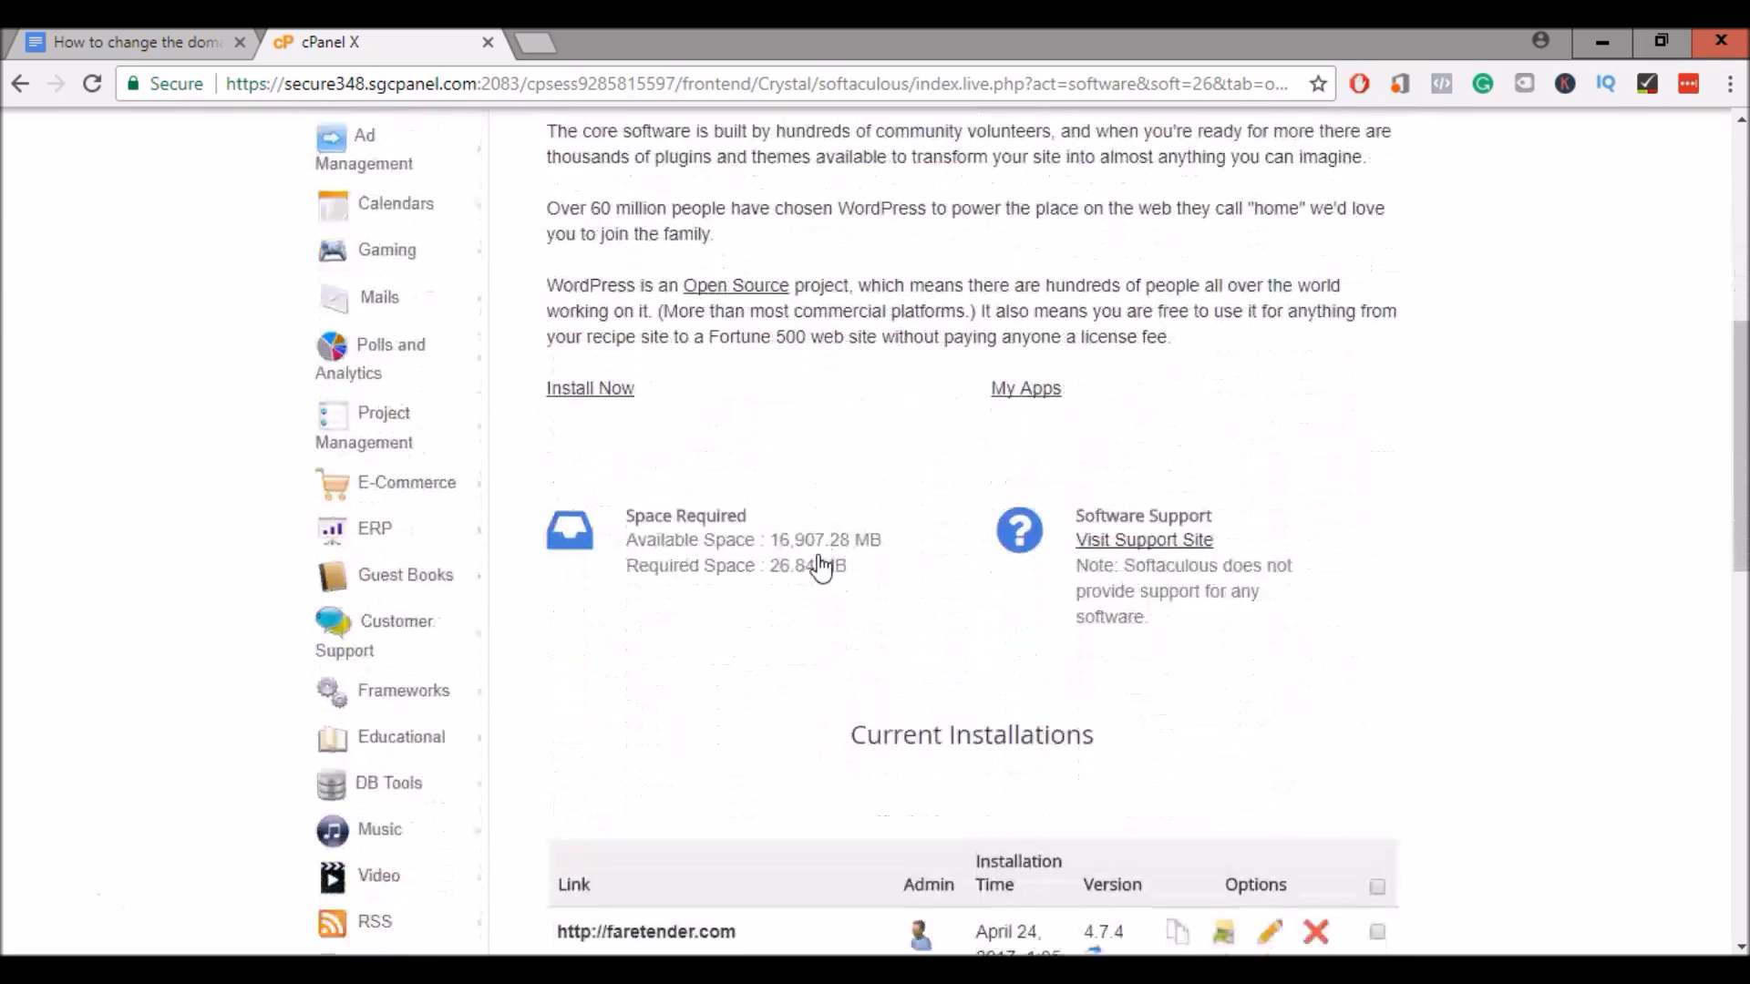
{"action": "scroll", "coordinate": [819, 567], "scroll_direction": "down", "scroll_amount": 7}
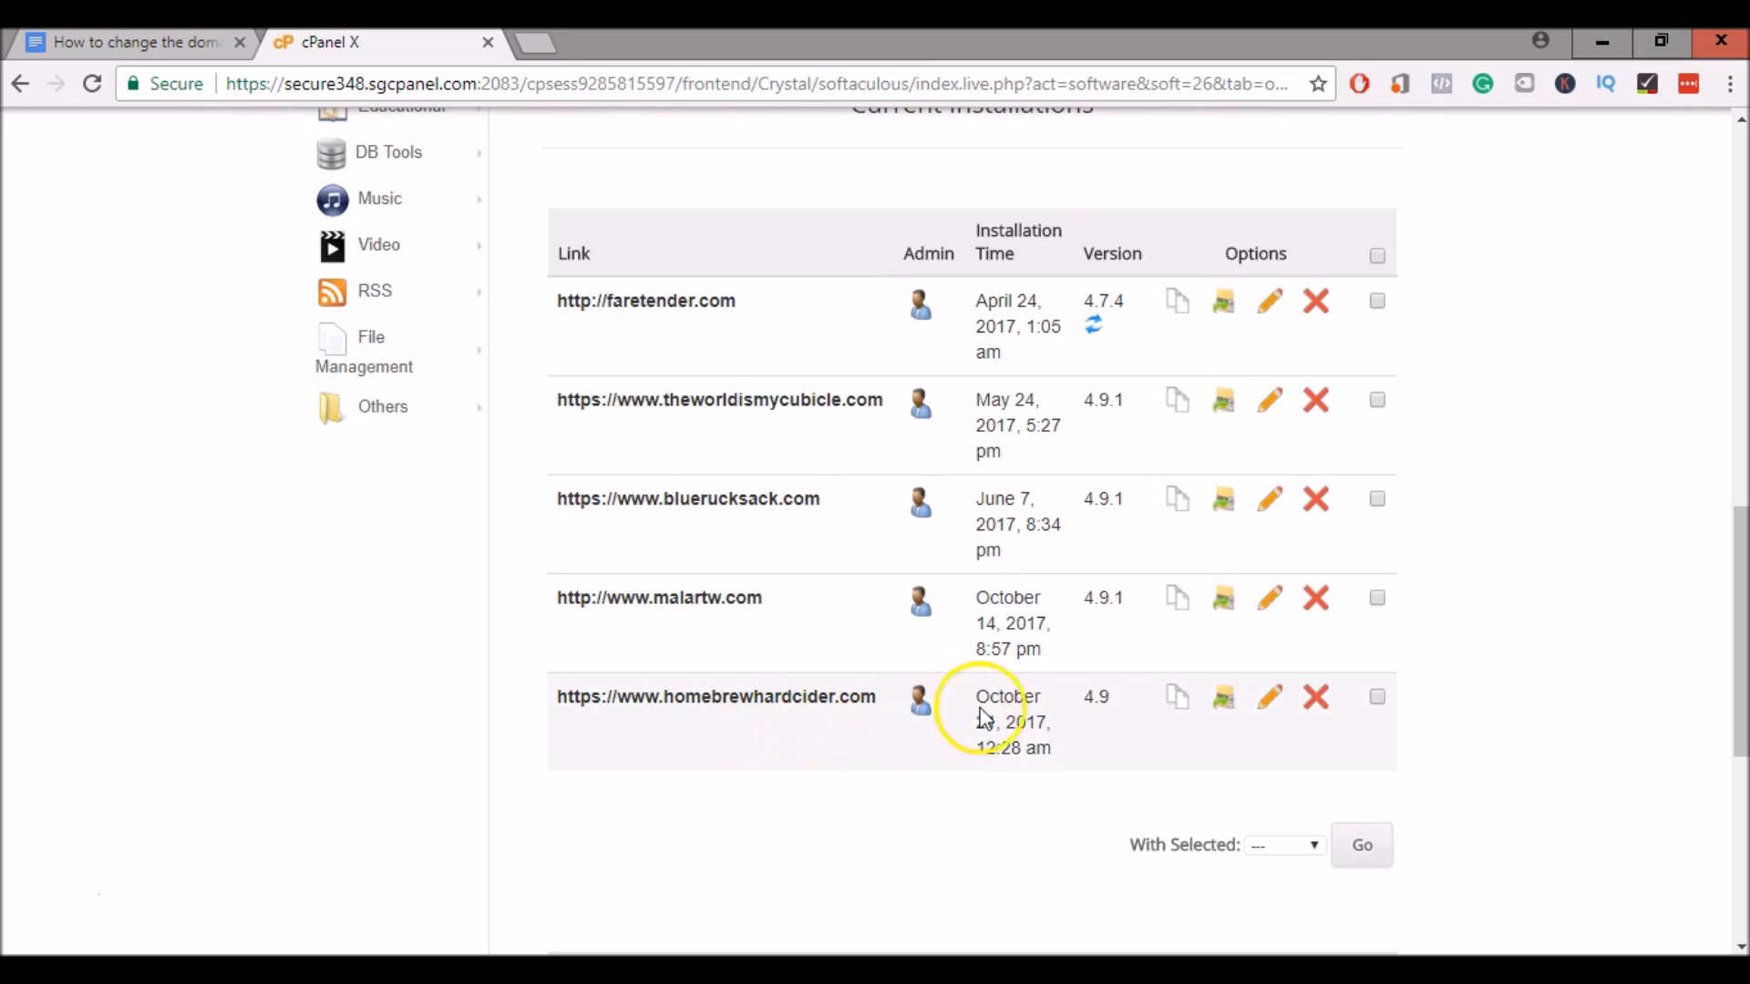
{"action": "left_click", "coordinate": [1224, 700]}
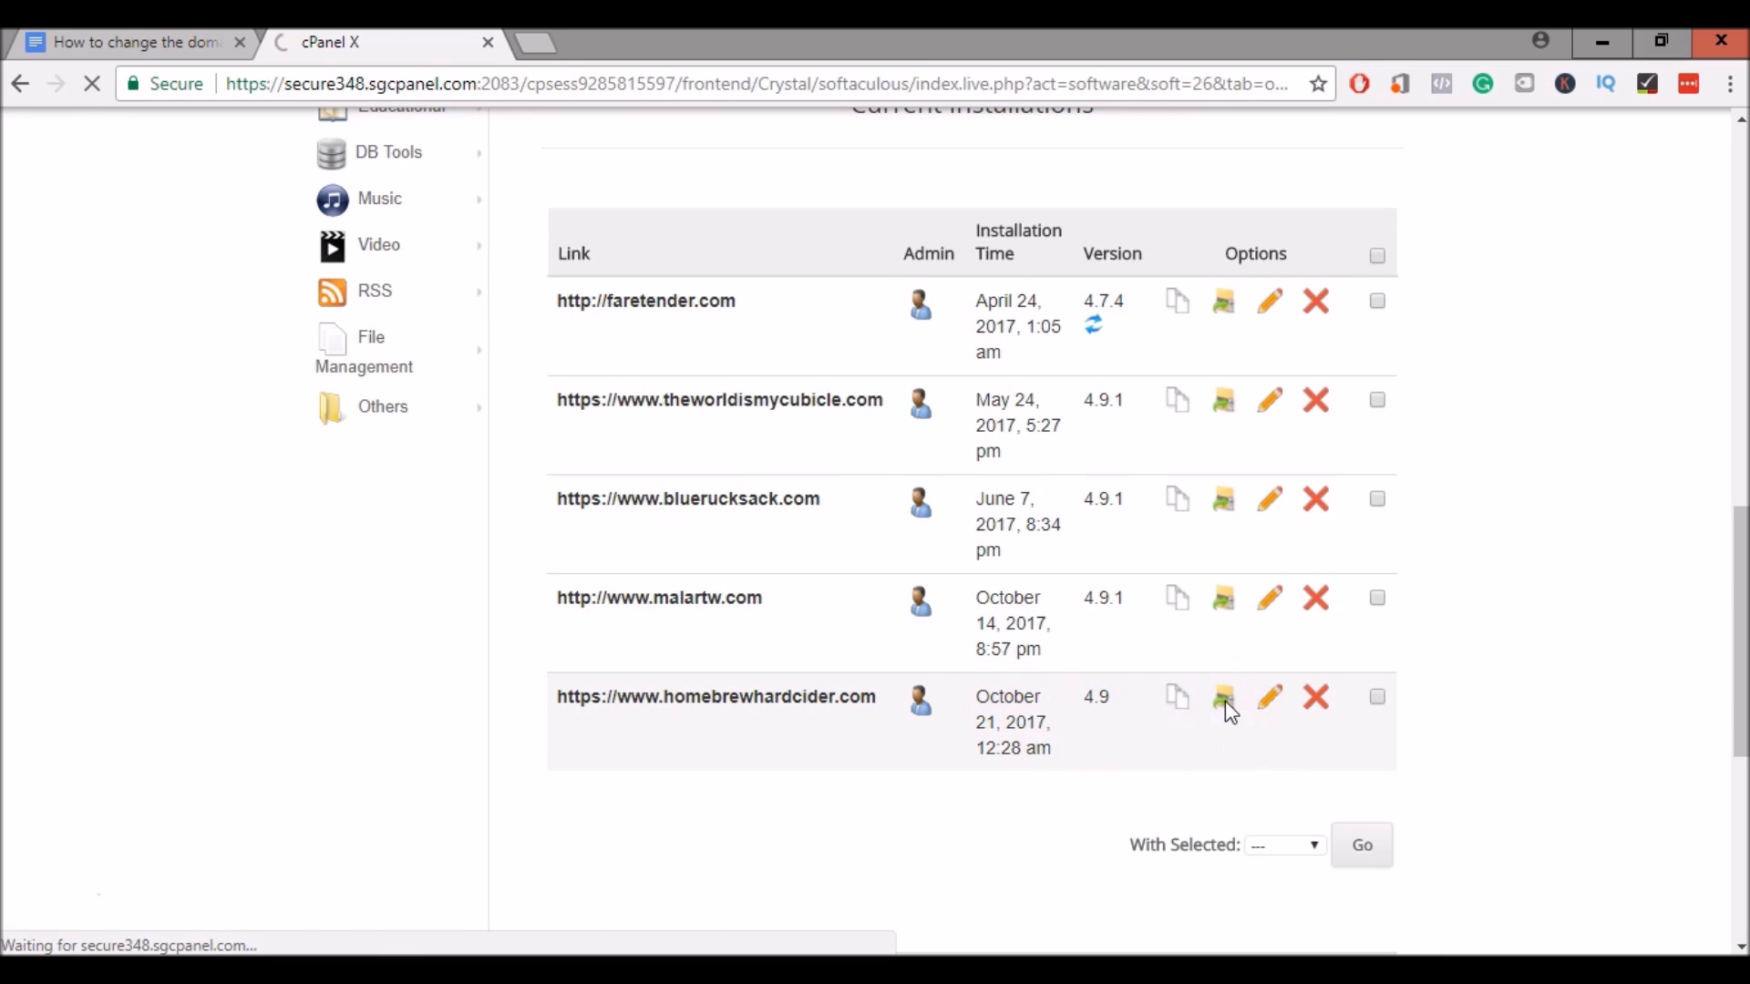
Back up homebrewhardcider.com with the note 'Domain Change' and return to the Softaculous overview
{"action": "scroll", "coordinate": [1225, 702], "scroll_direction": "down", "scroll_amount": 4}
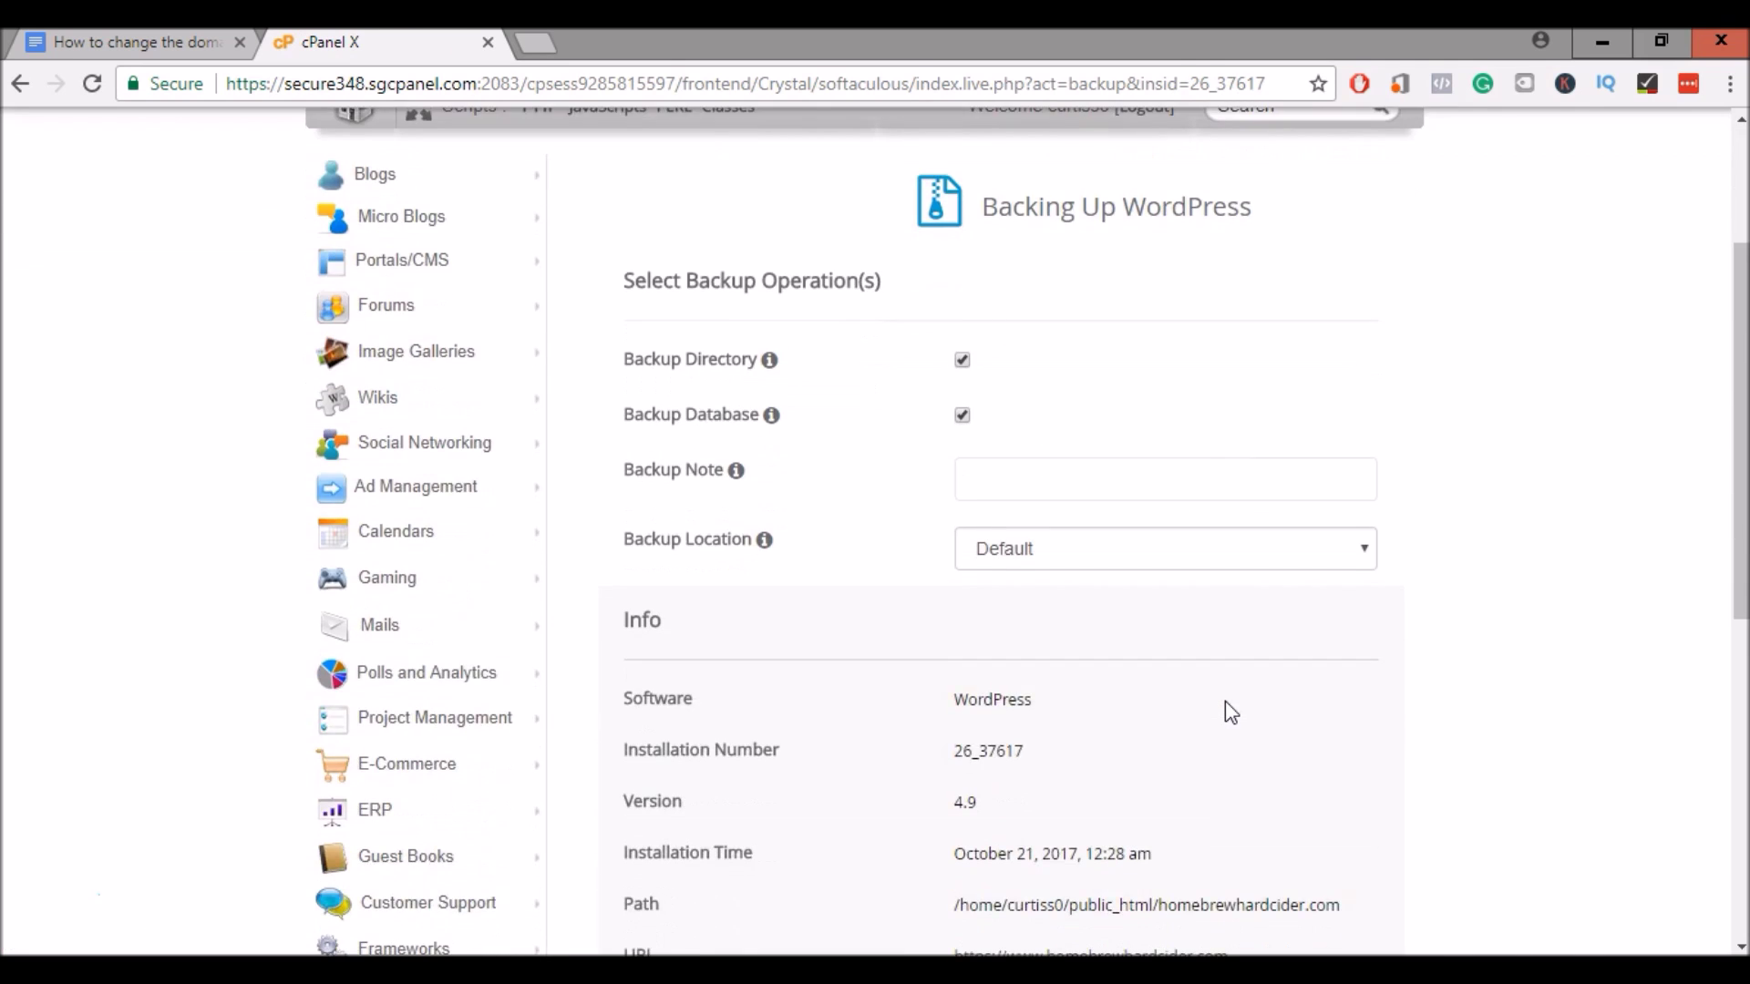
{"action": "left_click", "coordinate": [1110, 359]}
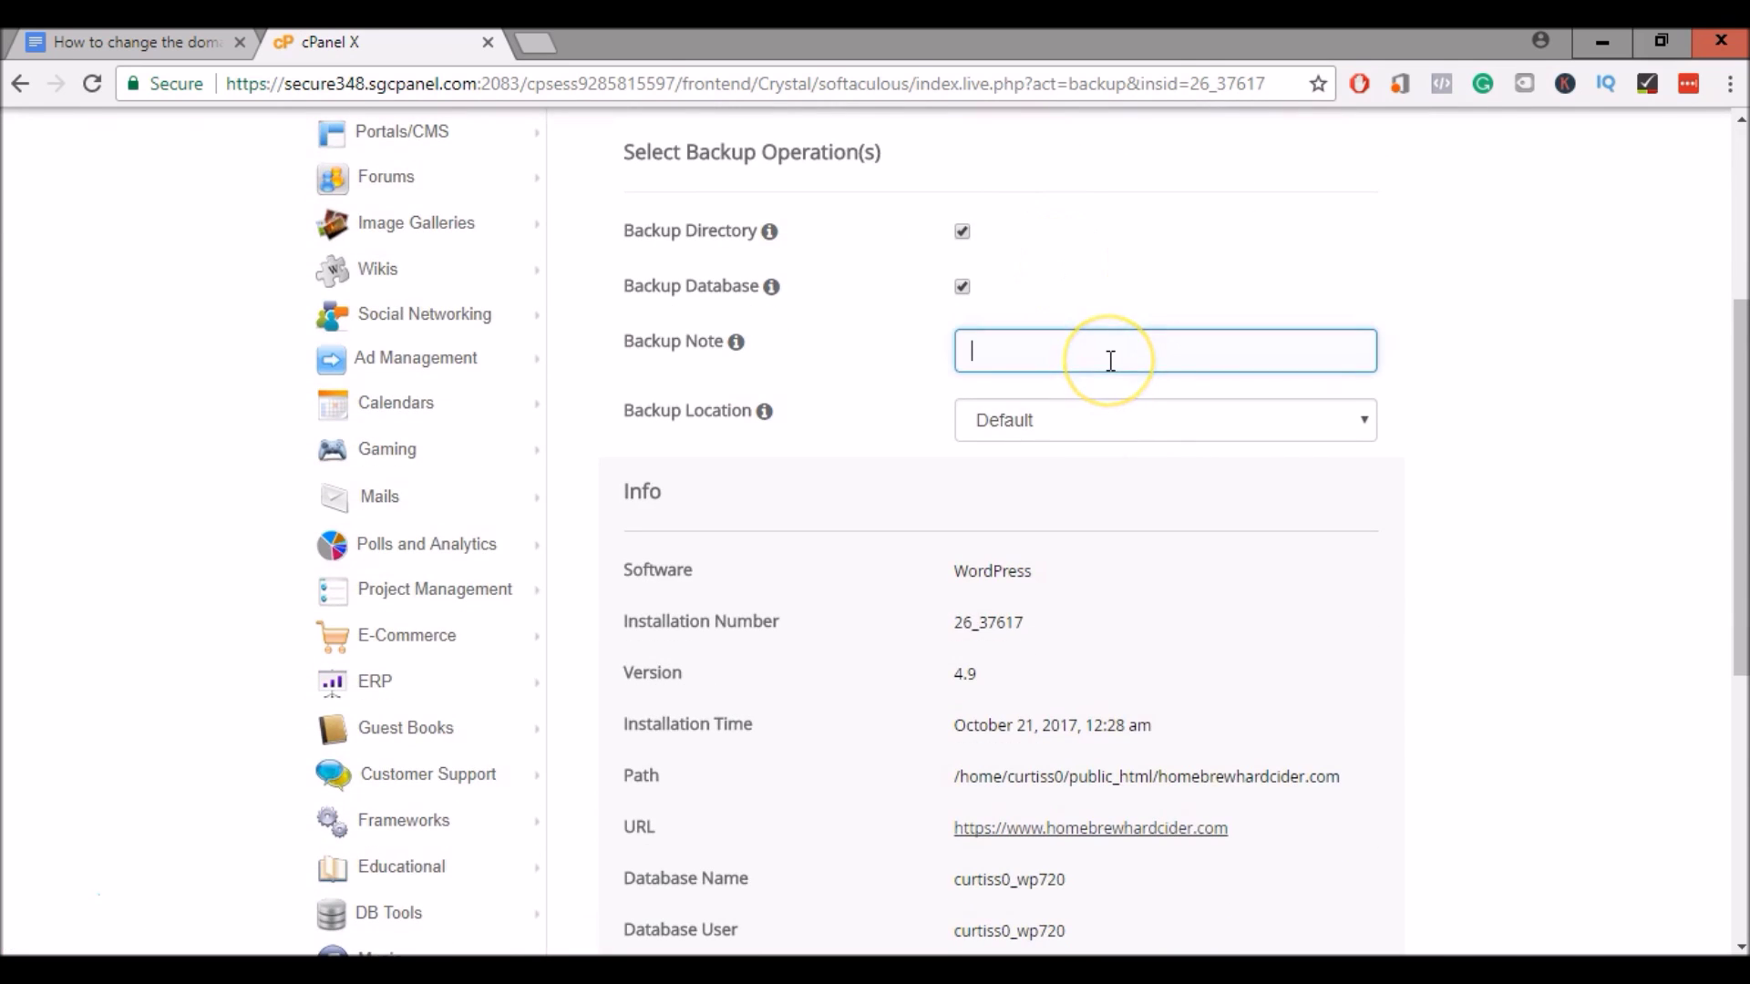
{"action": "type", "text": "Domain Change"}
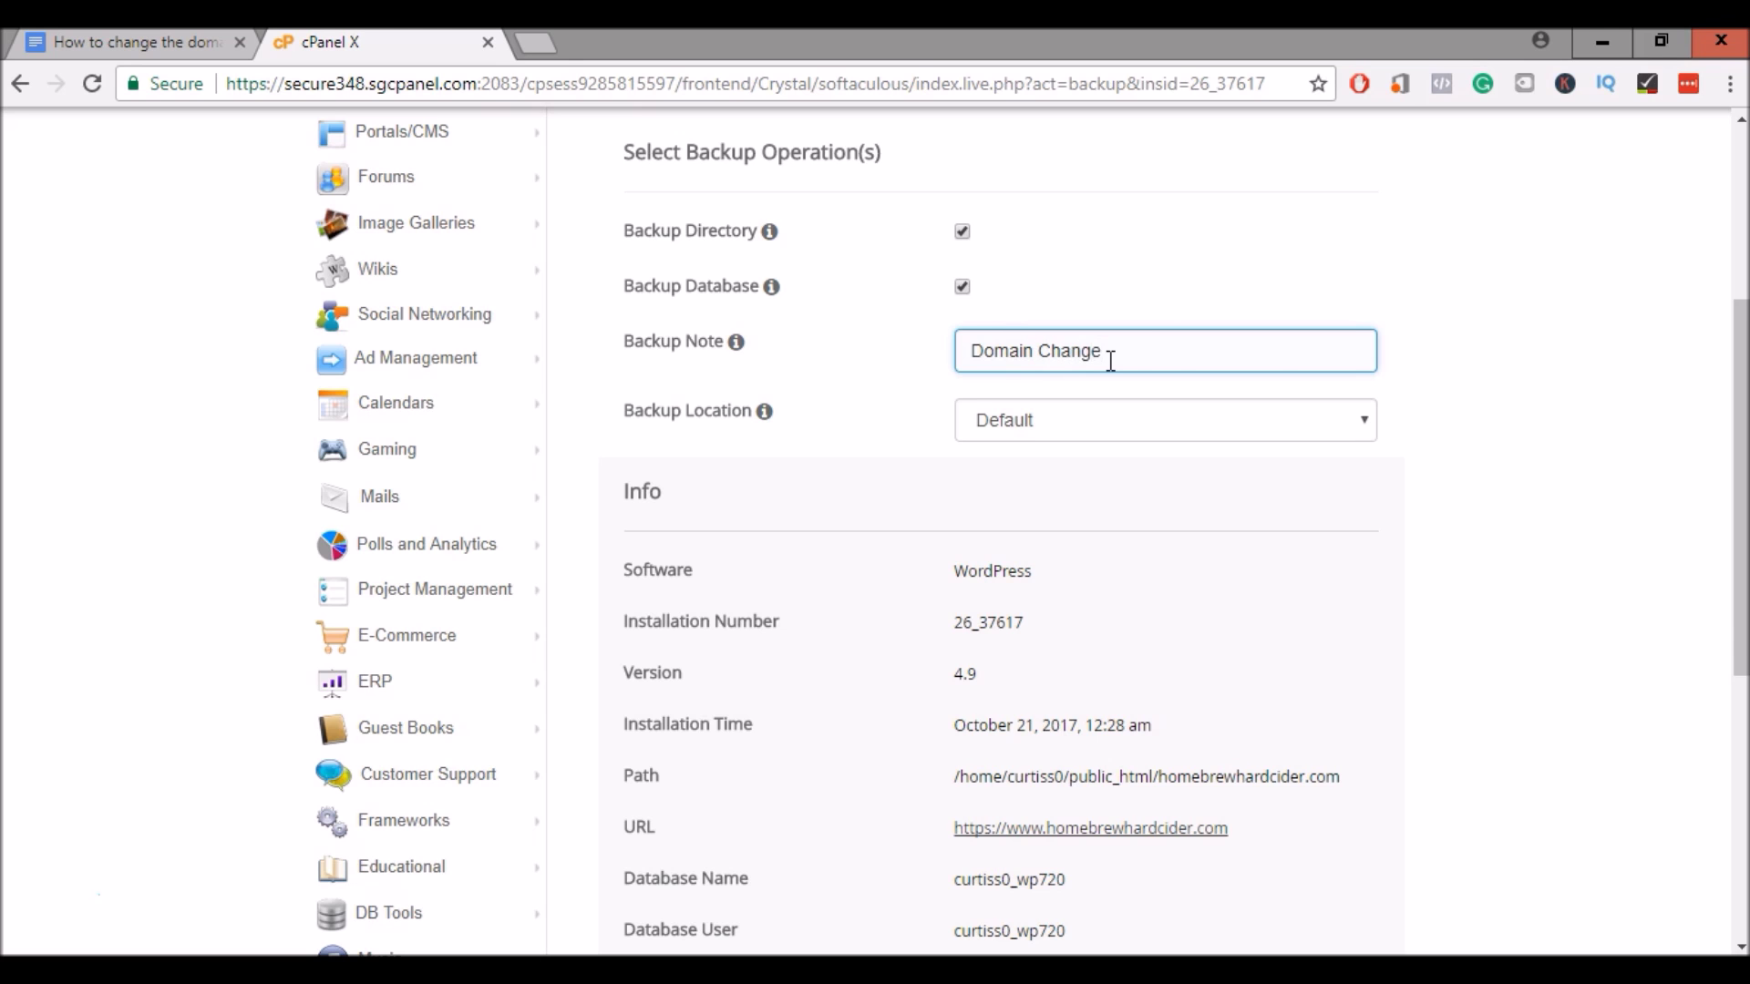
{"action": "left_click", "coordinate": [1429, 390]}
{"action": "scroll", "coordinate": [1429, 401], "scroll_direction": "down", "scroll_amount": 4}
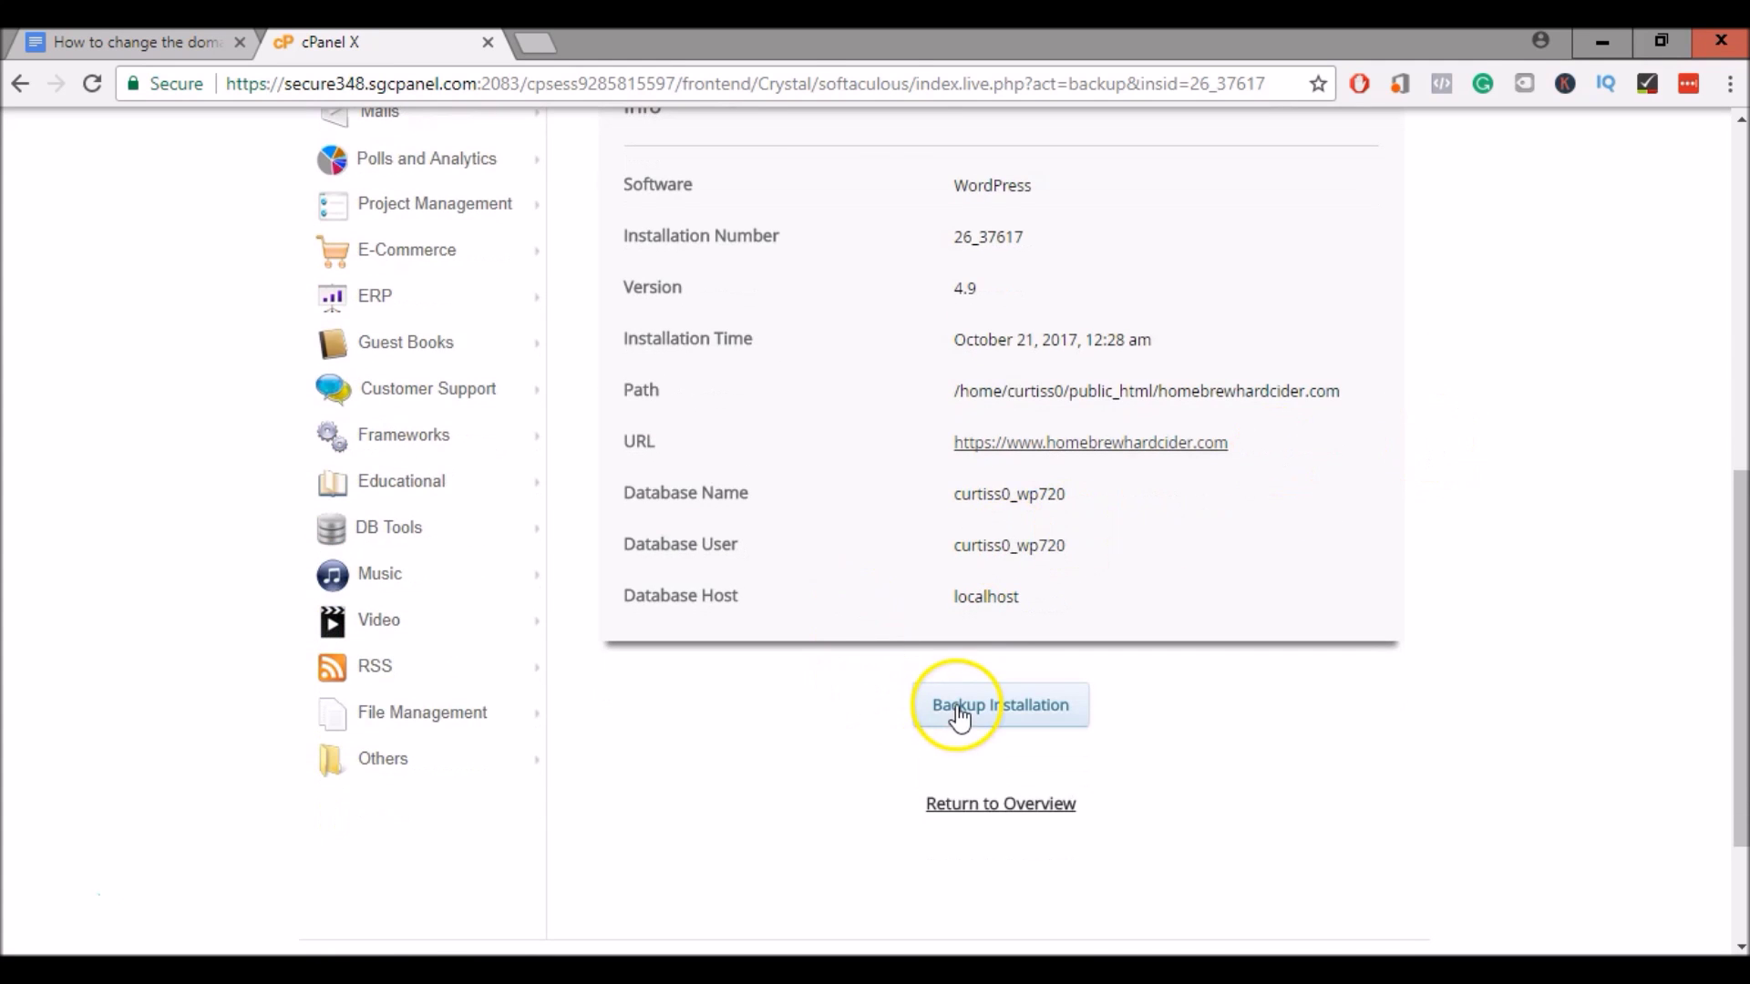
{"action": "left_click", "coordinate": [953, 709]}
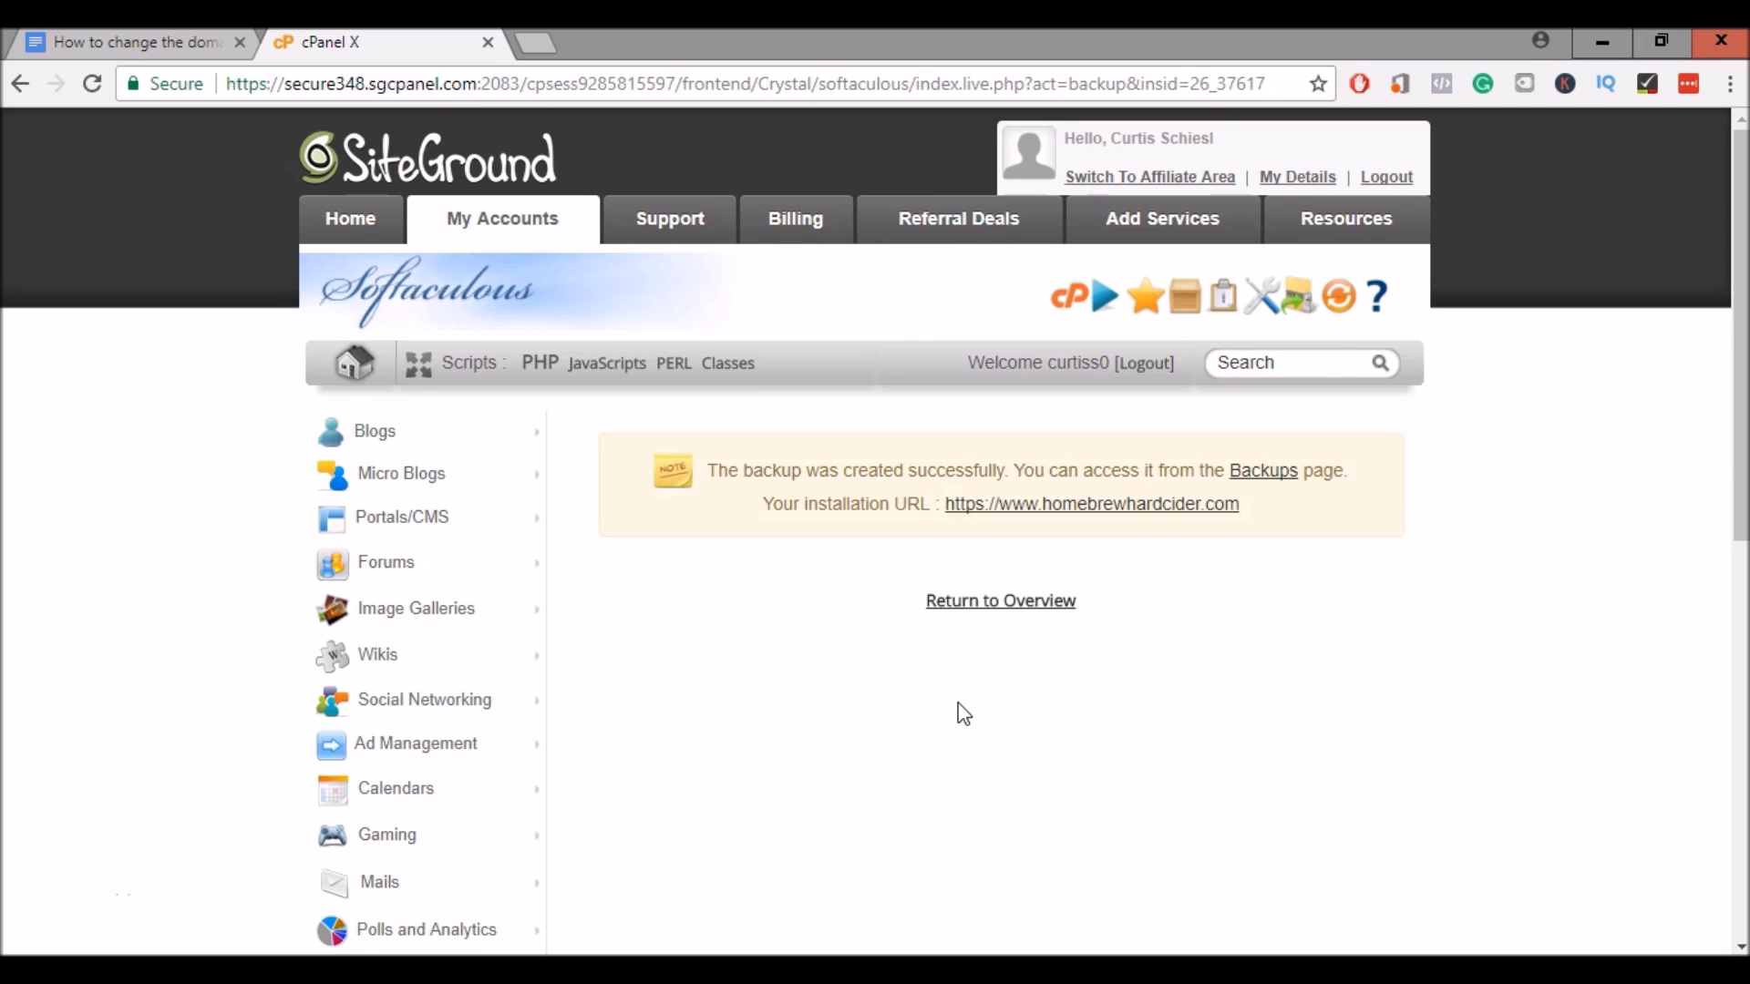
{"action": "left_click", "coordinate": [994, 605]}
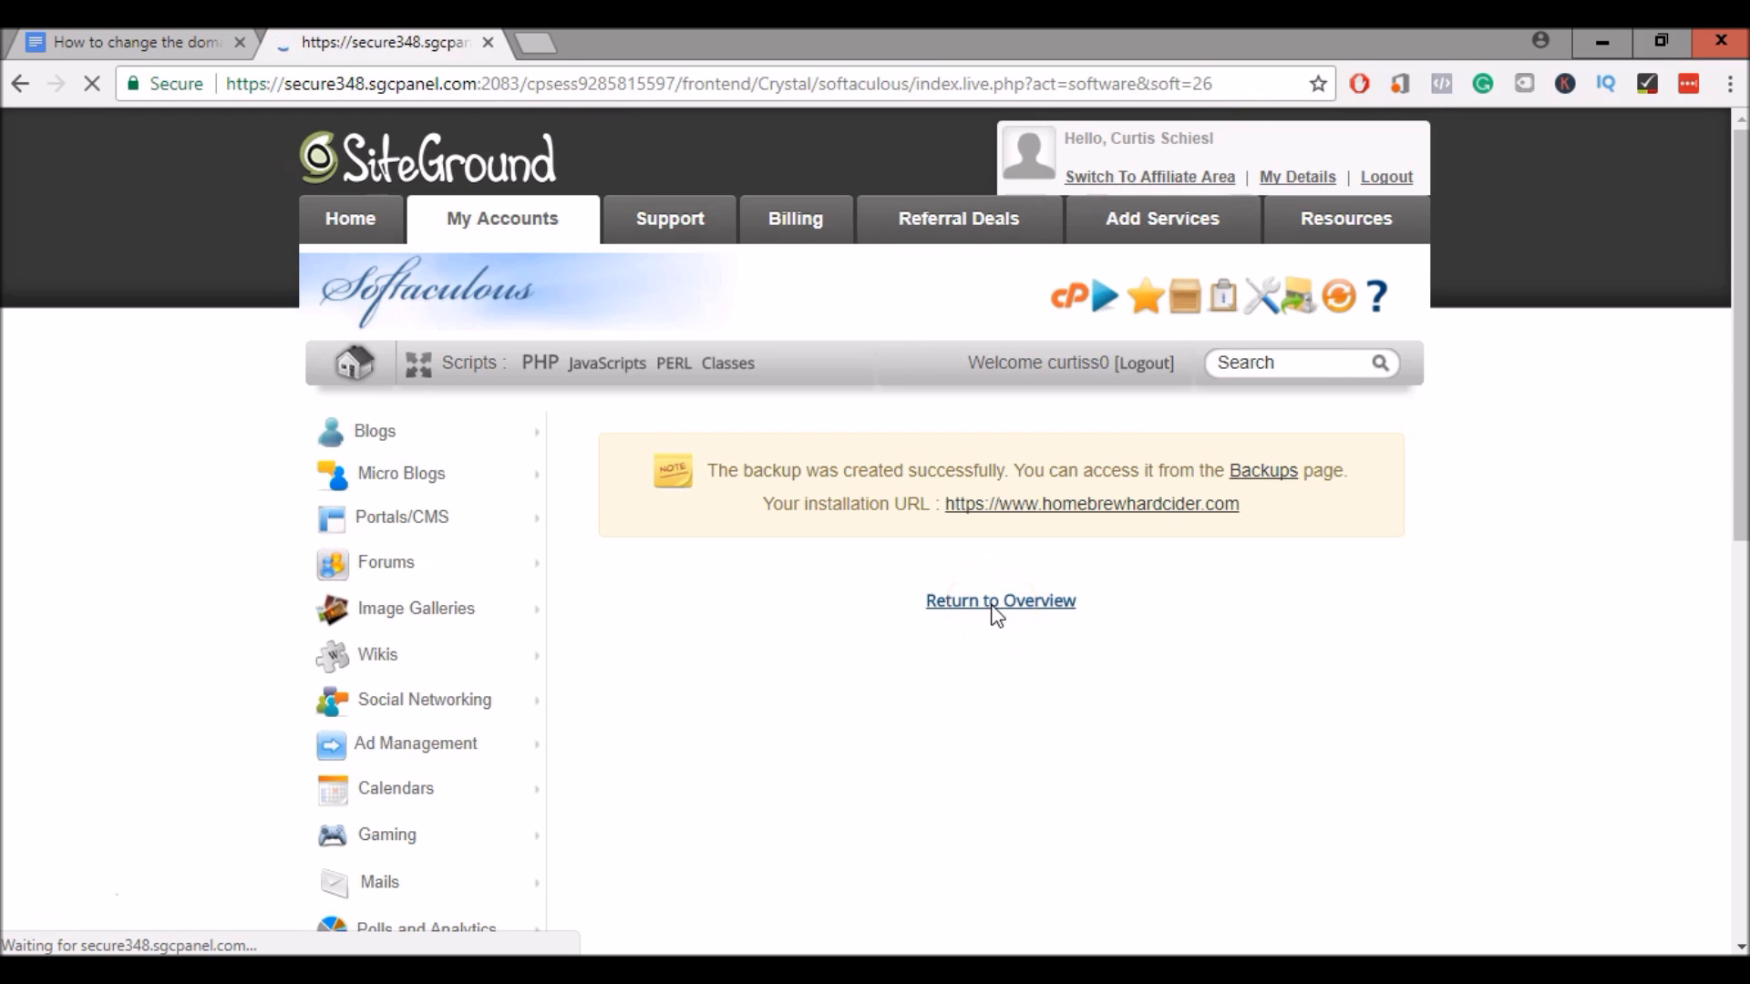
{"action": "scroll", "coordinate": [994, 606], "scroll_direction": "down", "scroll_amount": 4}
Clone the homebrewhardcider.com installation, choosing homecidermaking.com as the target domain
{"action": "scroll", "coordinate": [993, 606], "scroll_direction": "down", "scroll_amount": 10}
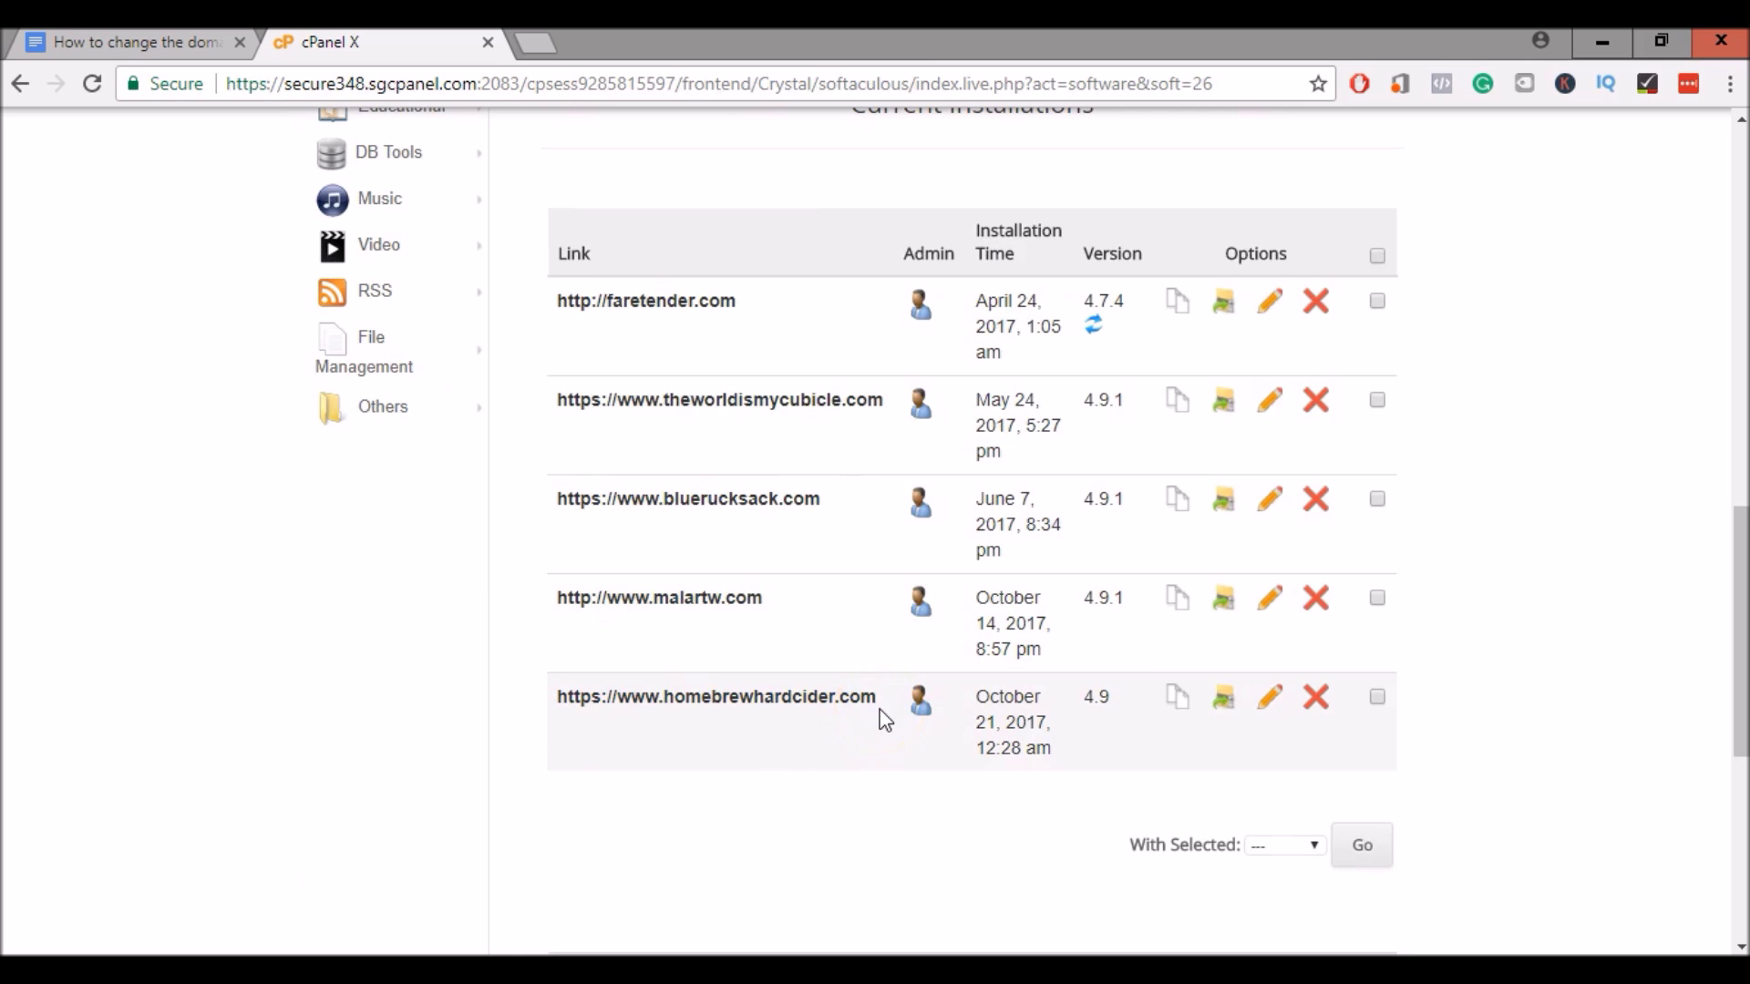
{"action": "left_click", "coordinate": [1182, 707]}
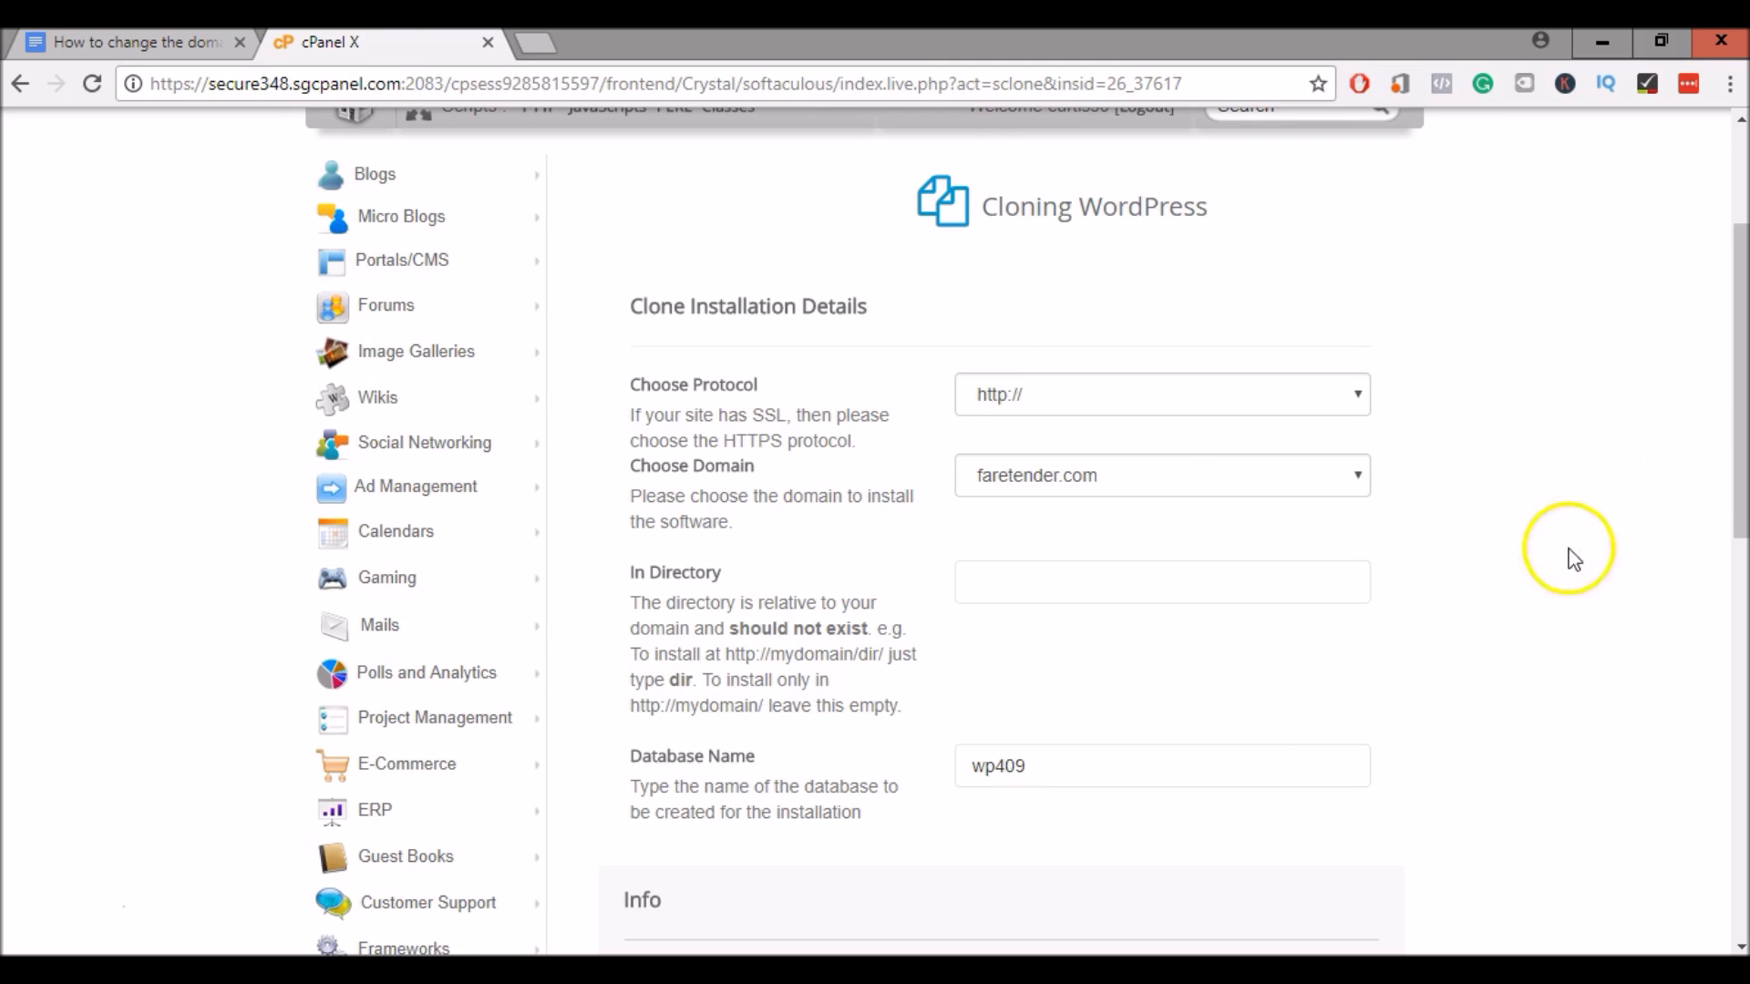
{"action": "left_click", "coordinate": [1159, 481]}
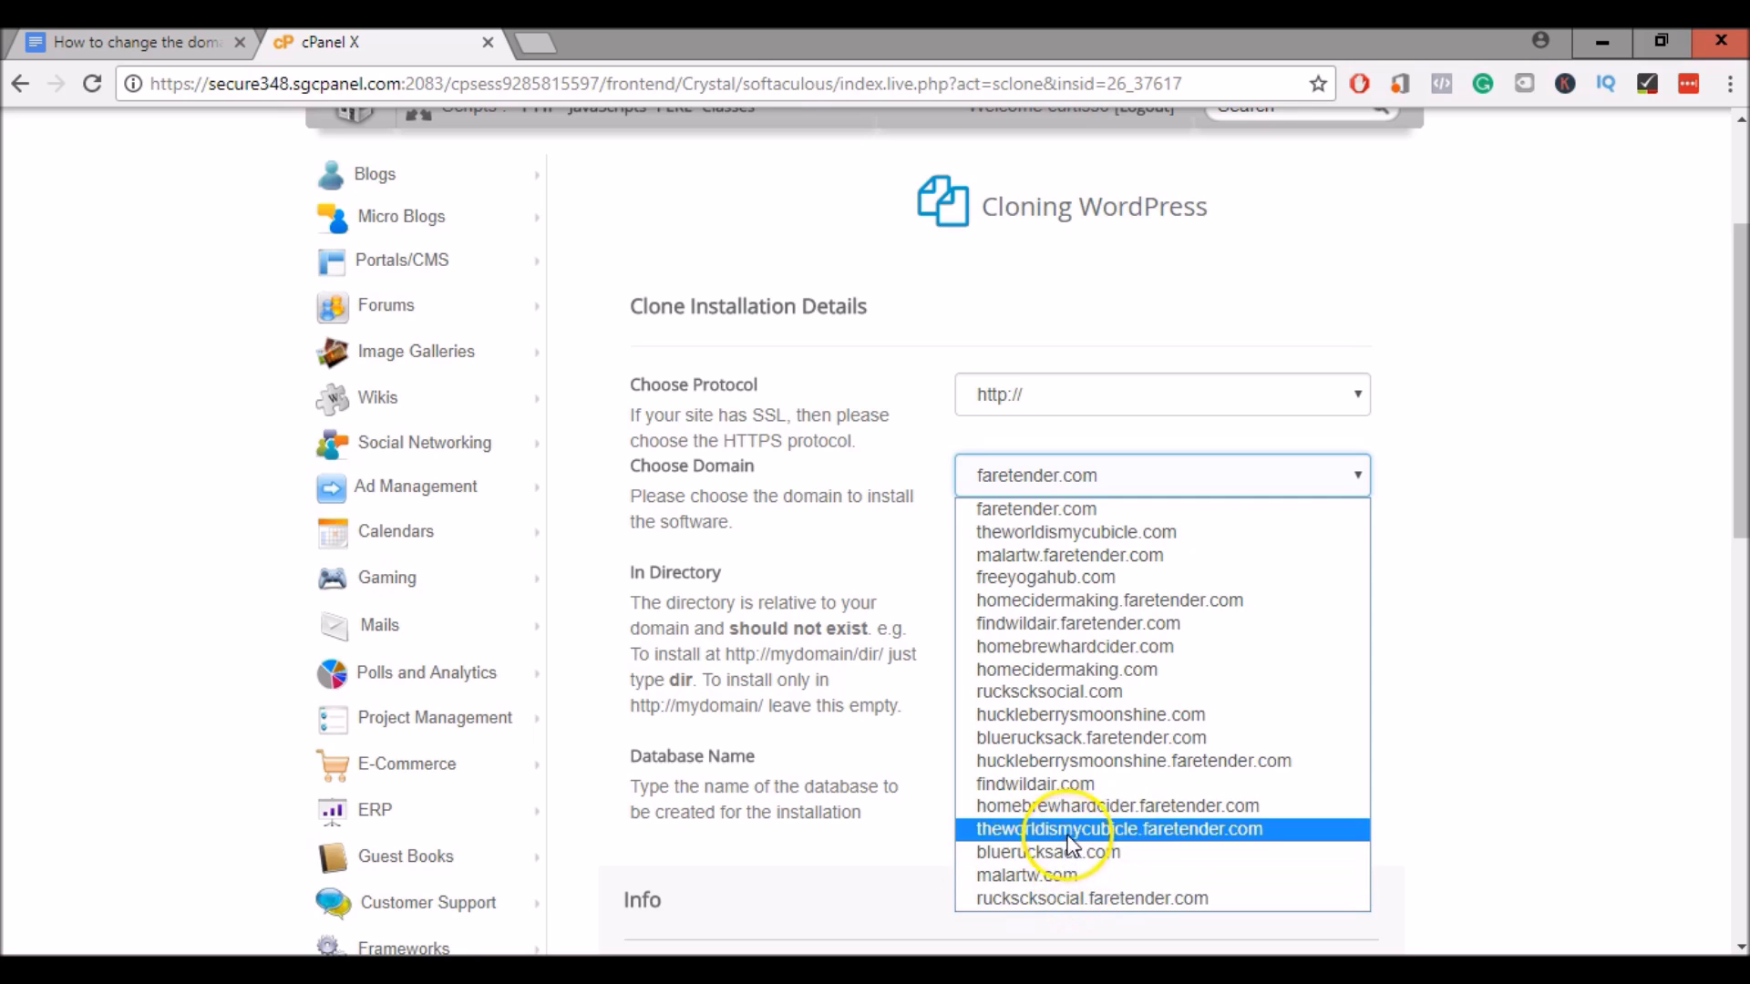
{"action": "left_click", "coordinate": [1039, 669]}
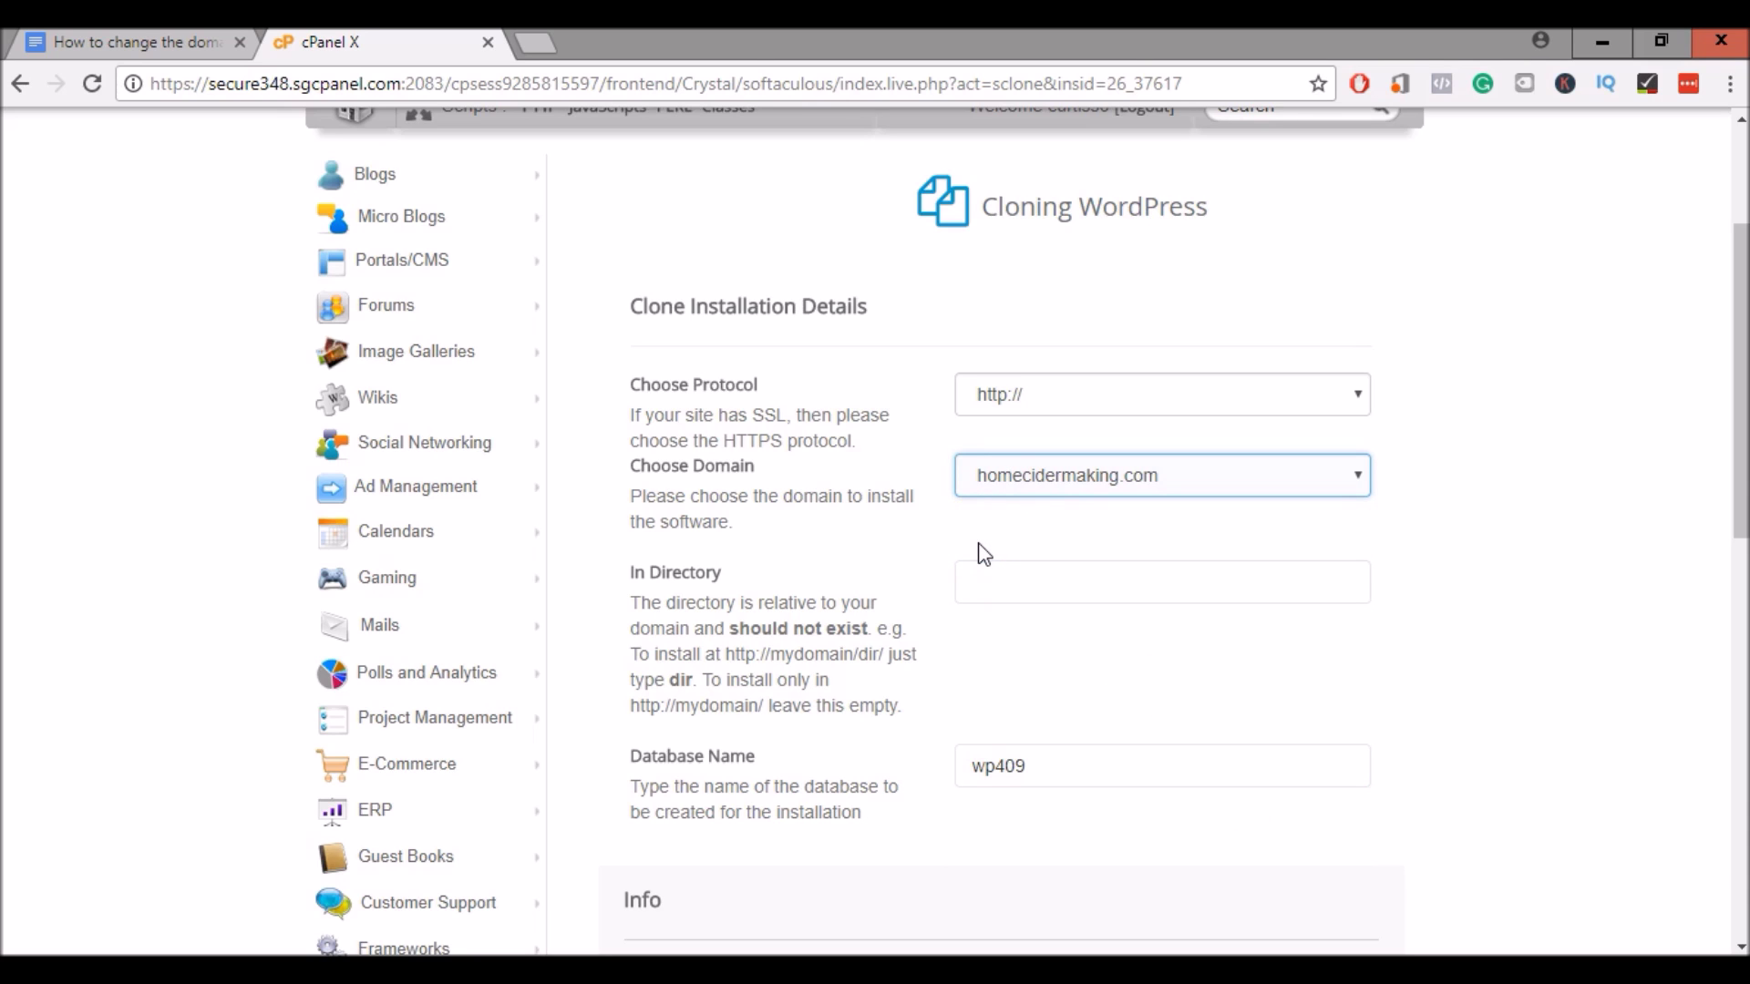
{"action": "left_click", "coordinate": [949, 559]}
{"action": "scroll", "coordinate": [927, 553], "scroll_direction": "down", "scroll_amount": 7}
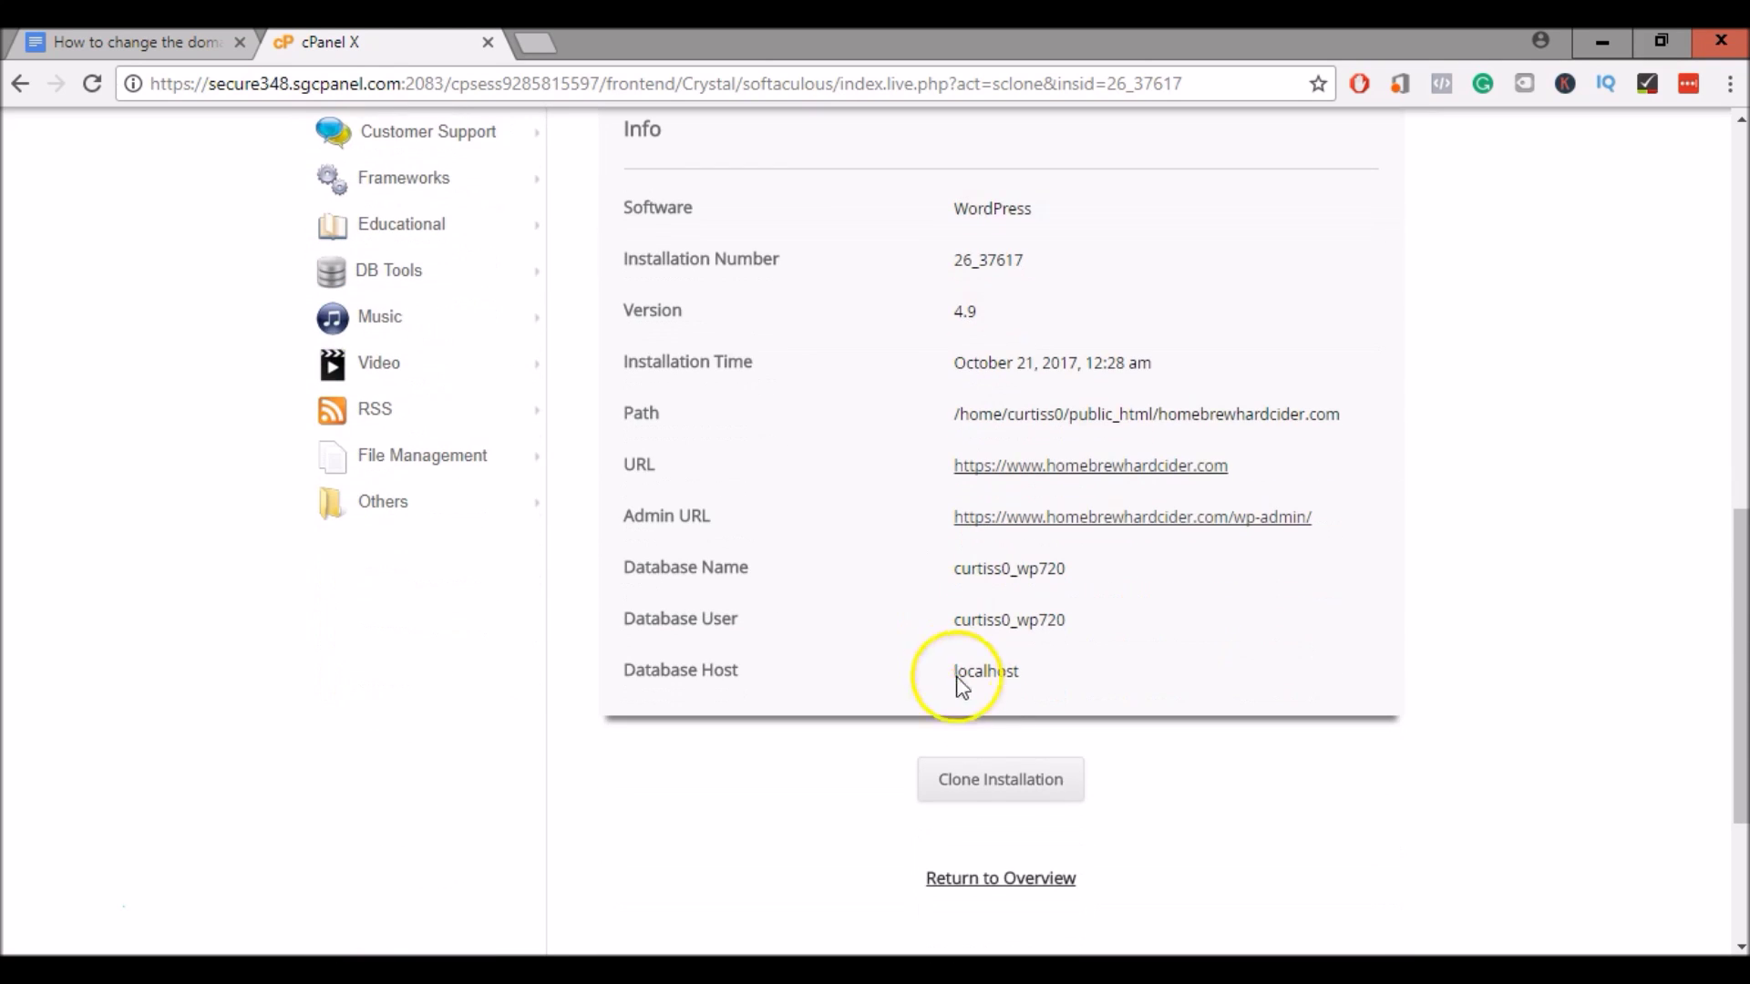
{"action": "scroll", "coordinate": [1011, 780], "scroll_direction": "up", "scroll_amount": 4}
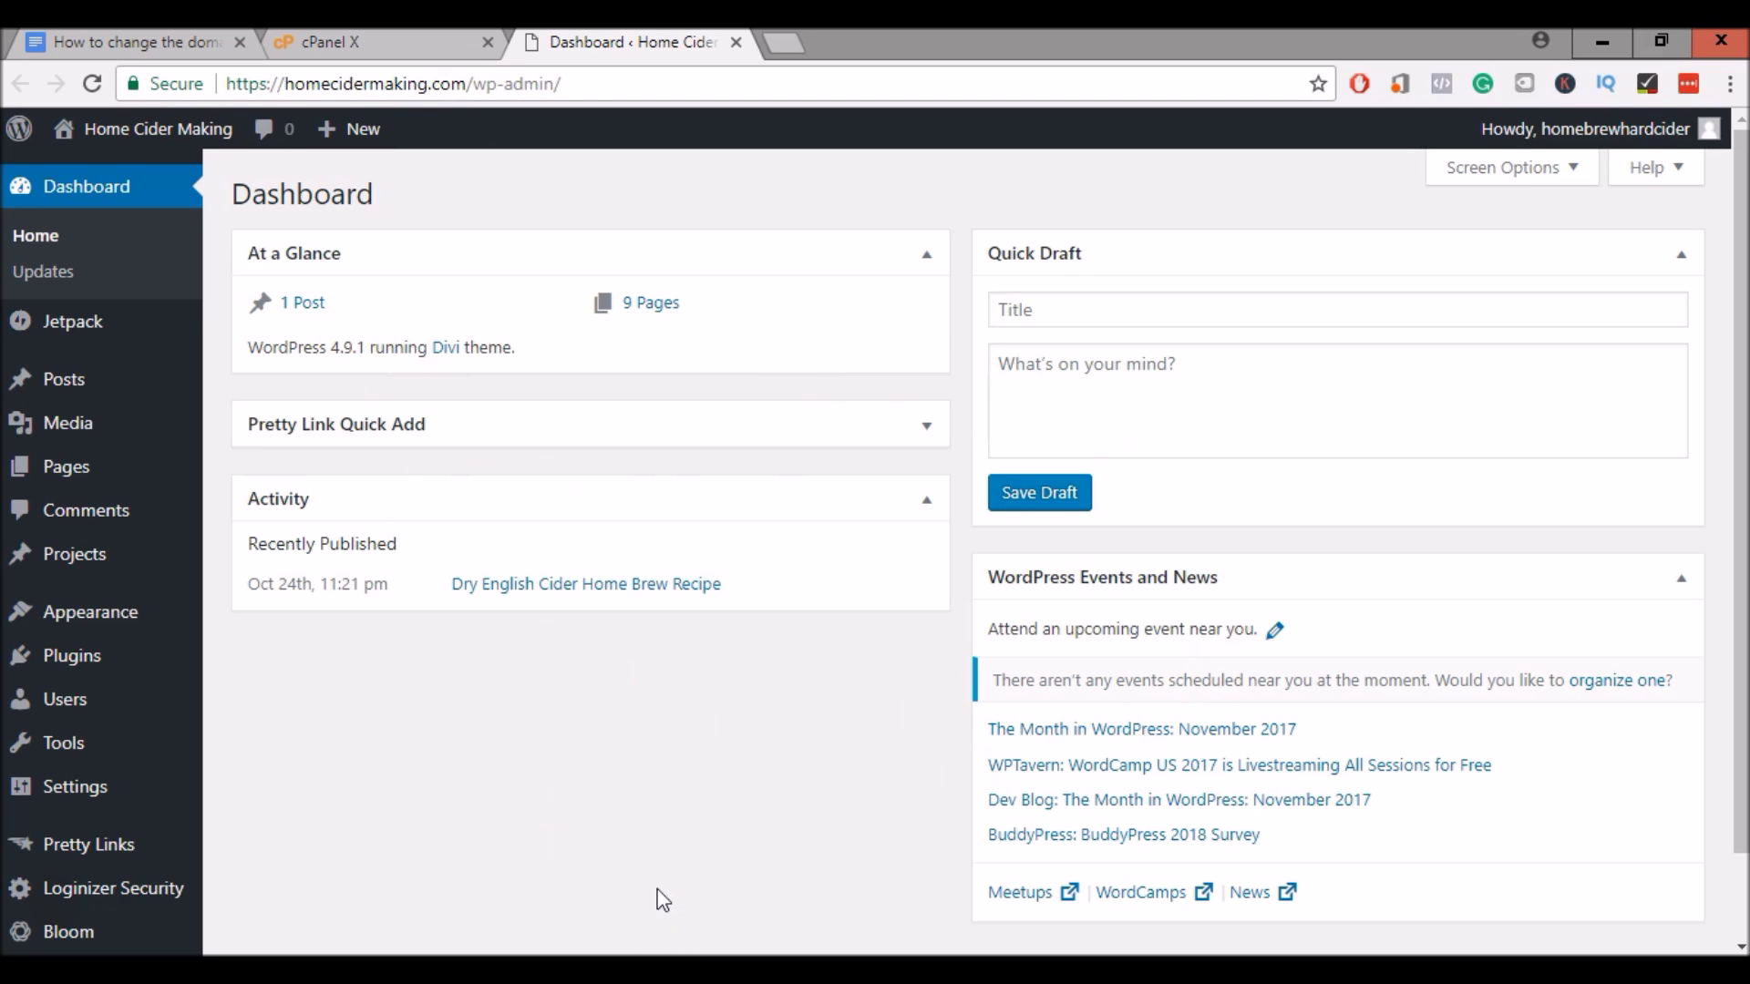
Go to the WordPress Users list and open the Add New user form
{"action": "left_click", "coordinate": [99, 720]}
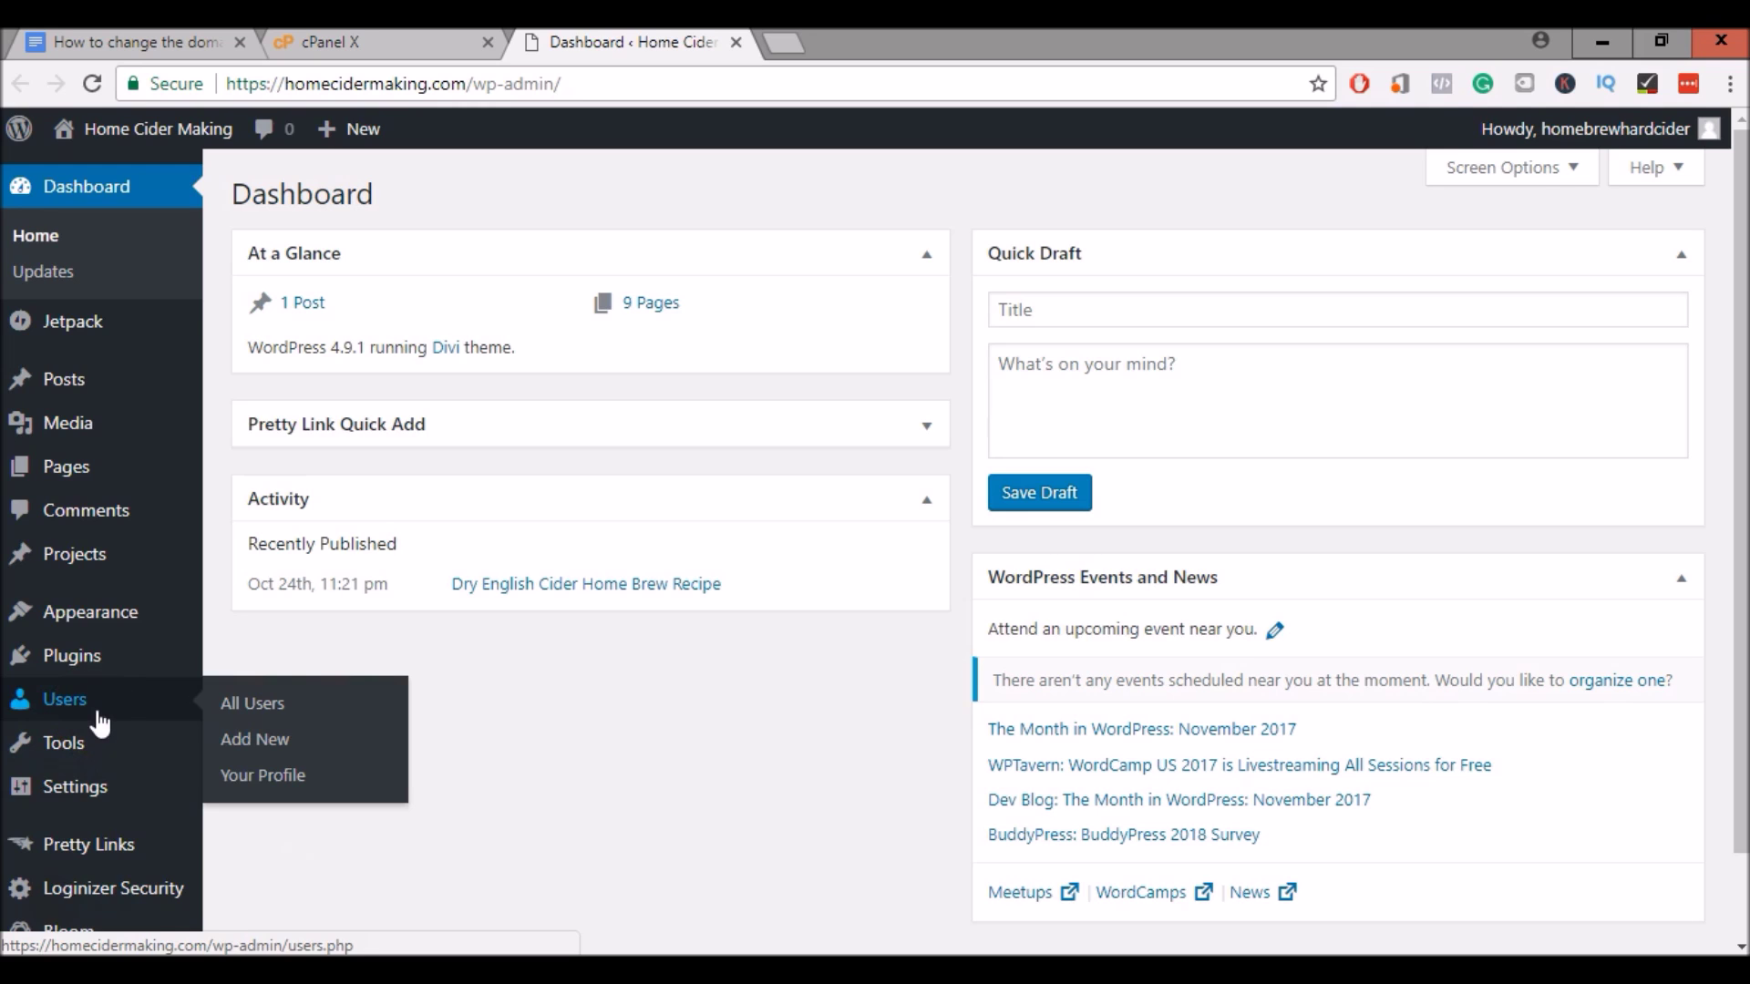
{"action": "left_click", "coordinate": [97, 711]}
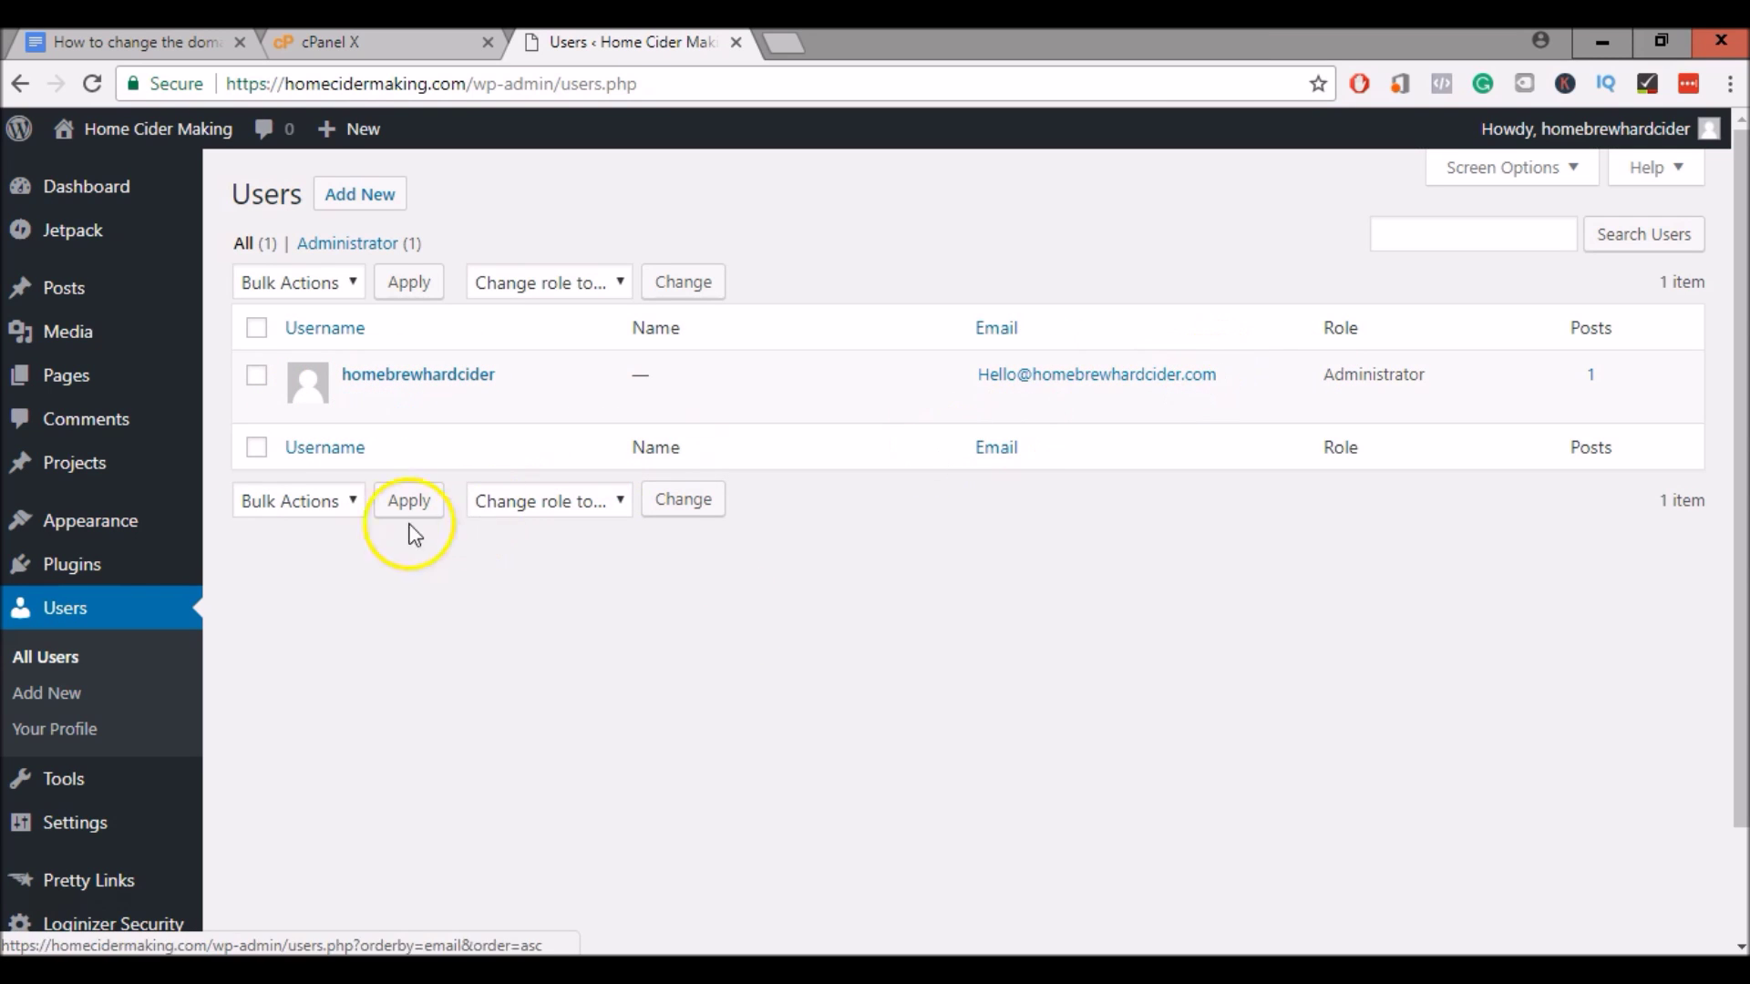
{"action": "left_click", "coordinate": [366, 190]}
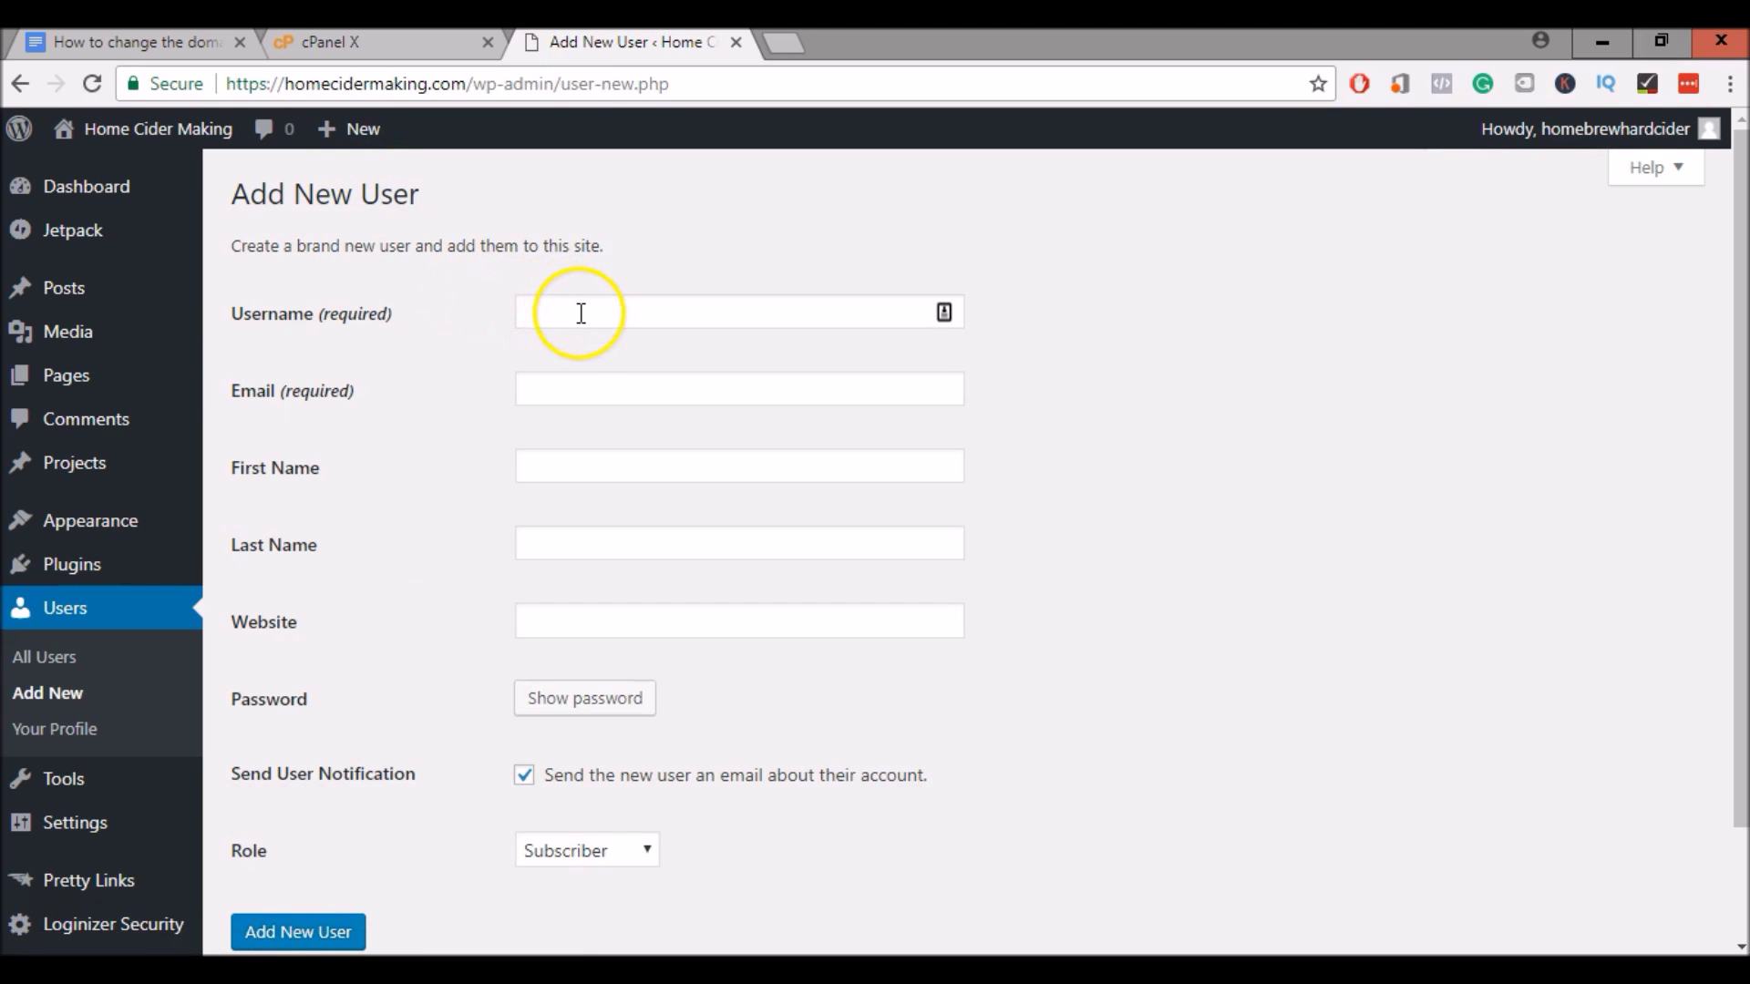
Create user 'Homecidermaking' with the site's contact e-mail, a password, and Administrator role
{"action": "left_click", "coordinate": [581, 315]}
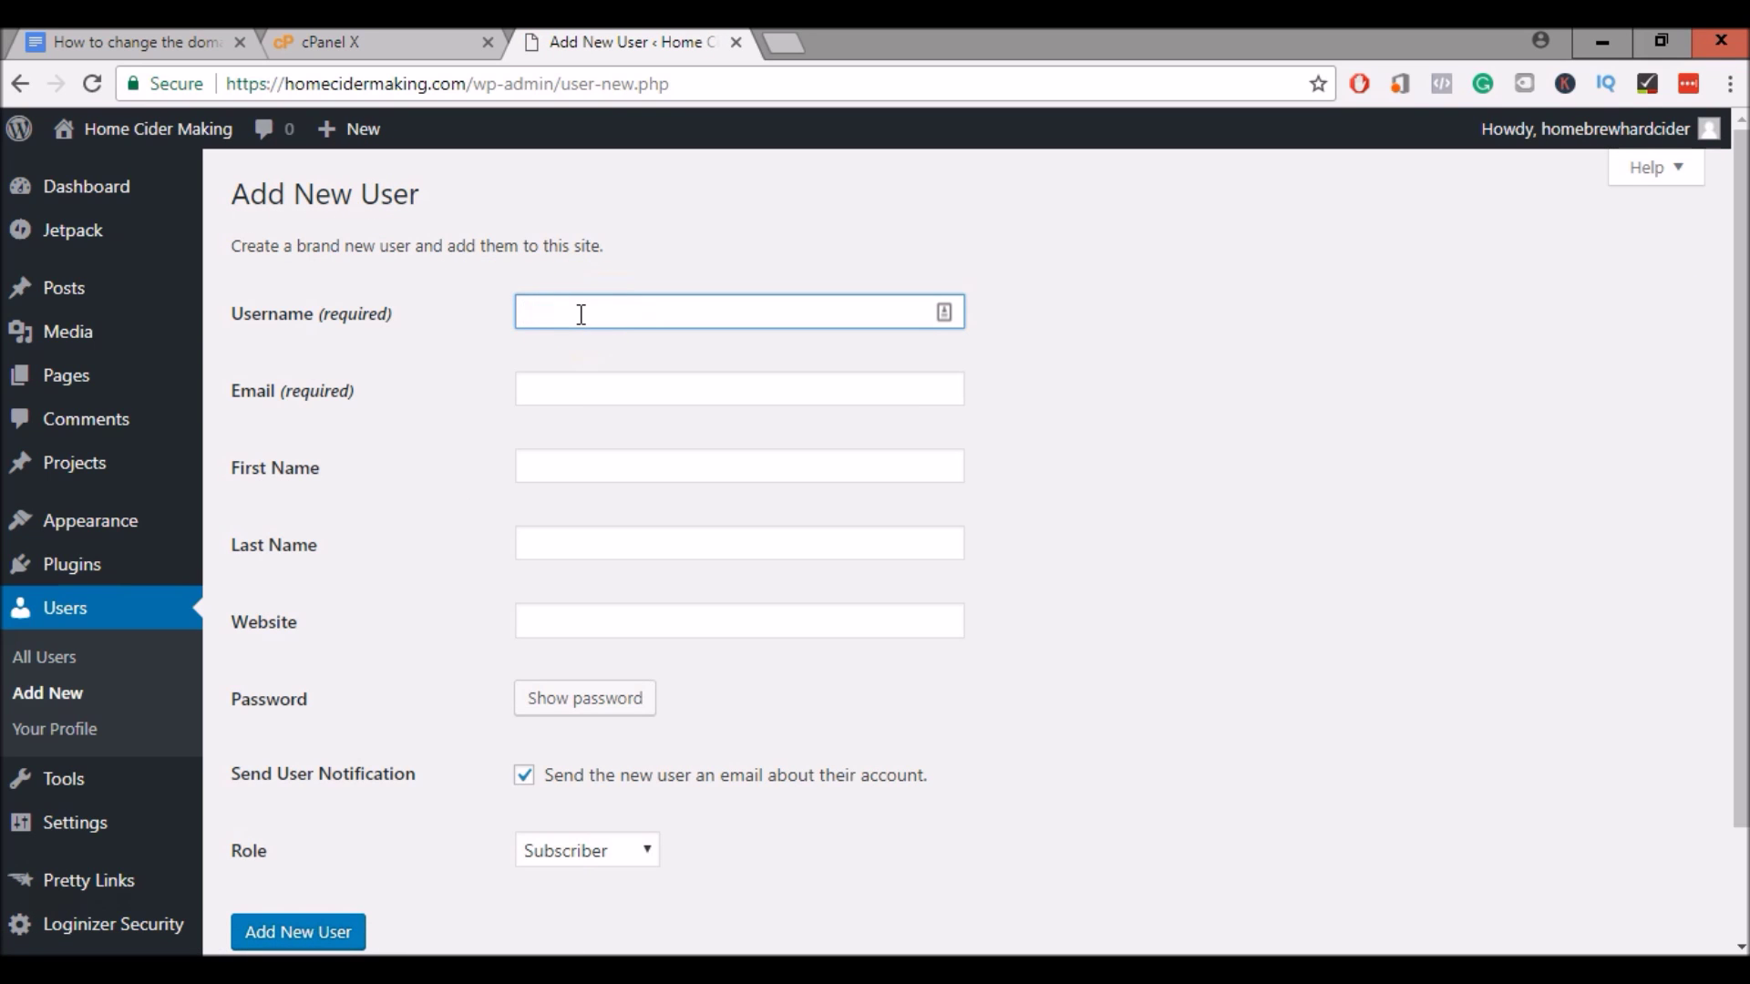
{"action": "type", "text": "Homecidermaking"}
{"action": "left_click", "coordinate": [551, 389]}
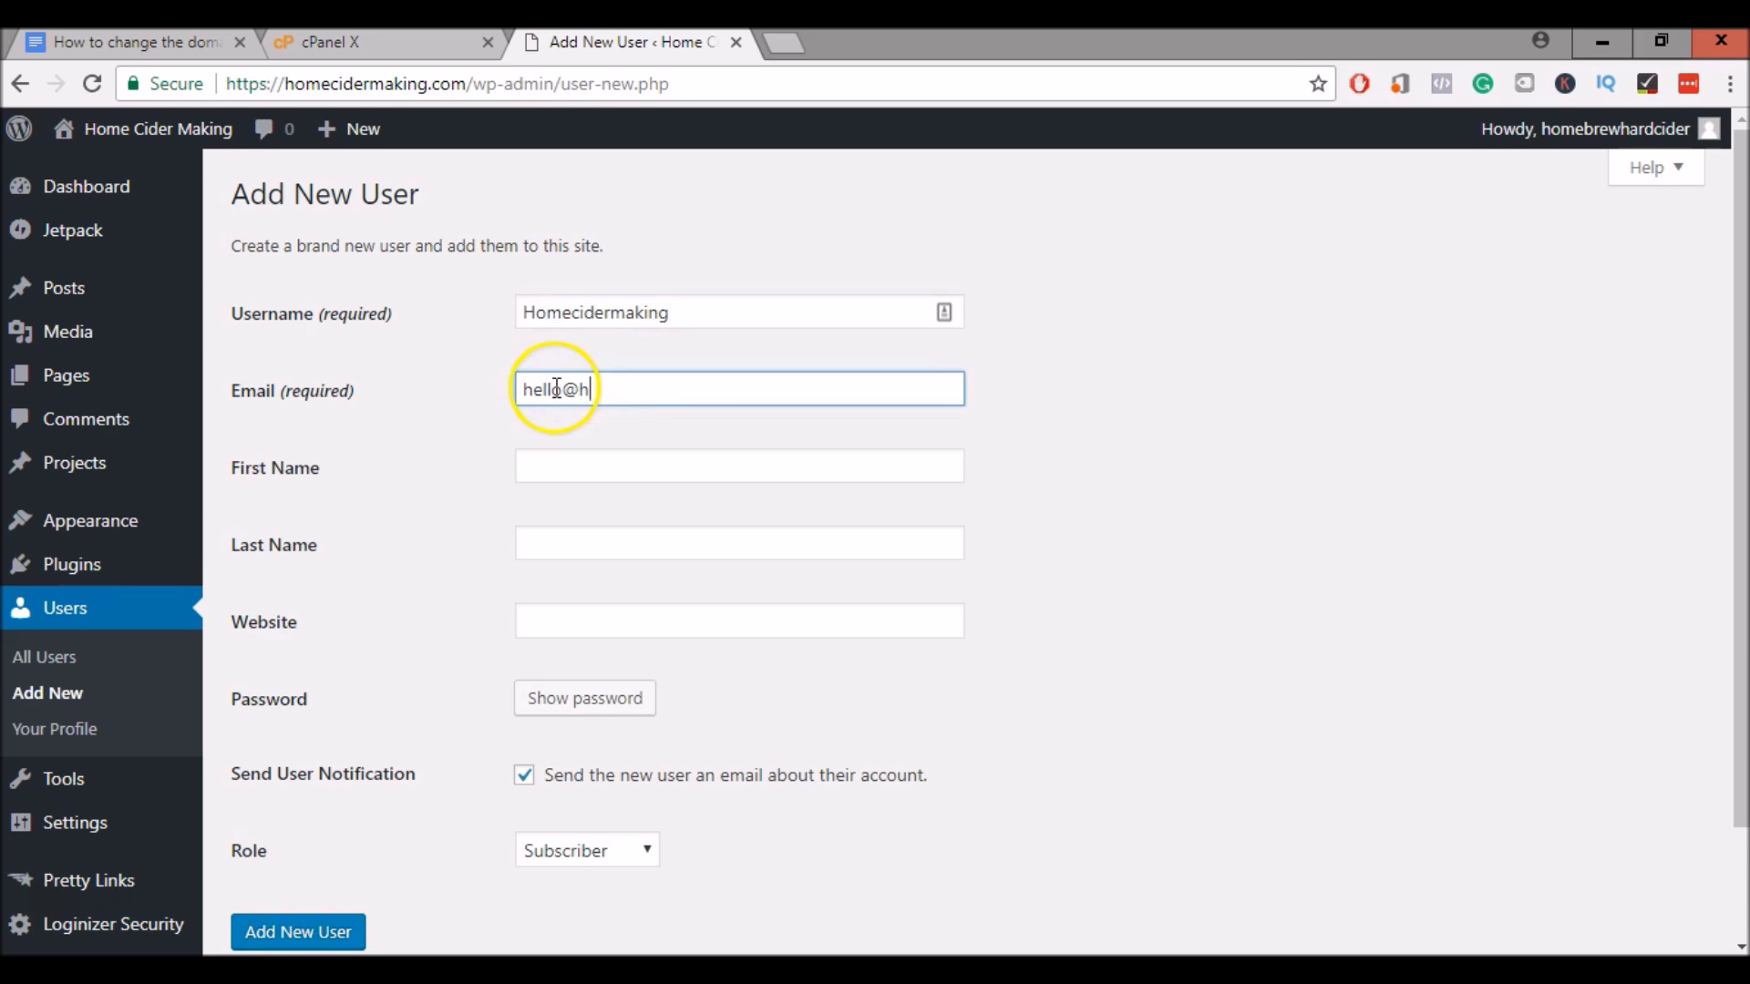
{"action": "scroll", "coordinate": [610, 547], "scroll_direction": "down", "scroll_amount": 2}
{"action": "left_click", "coordinate": [608, 564]}
{"action": "type", "text": "•••••••••••"}
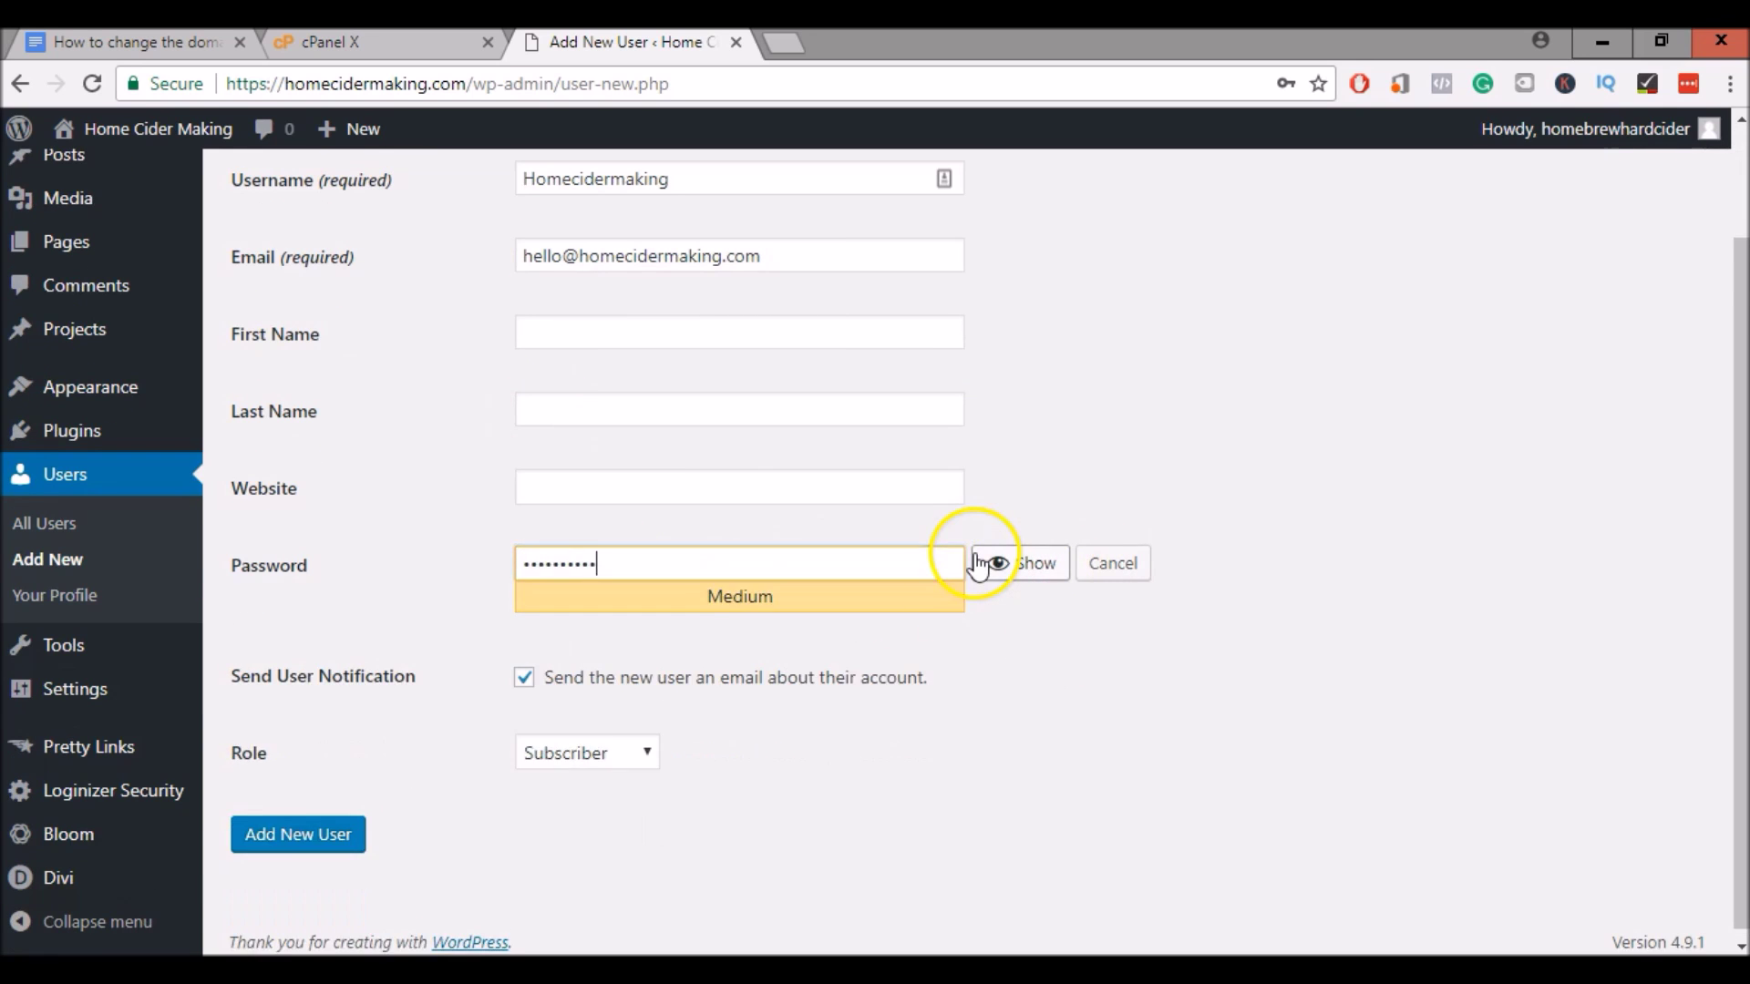
{"action": "left_click", "coordinate": [273, 846]}
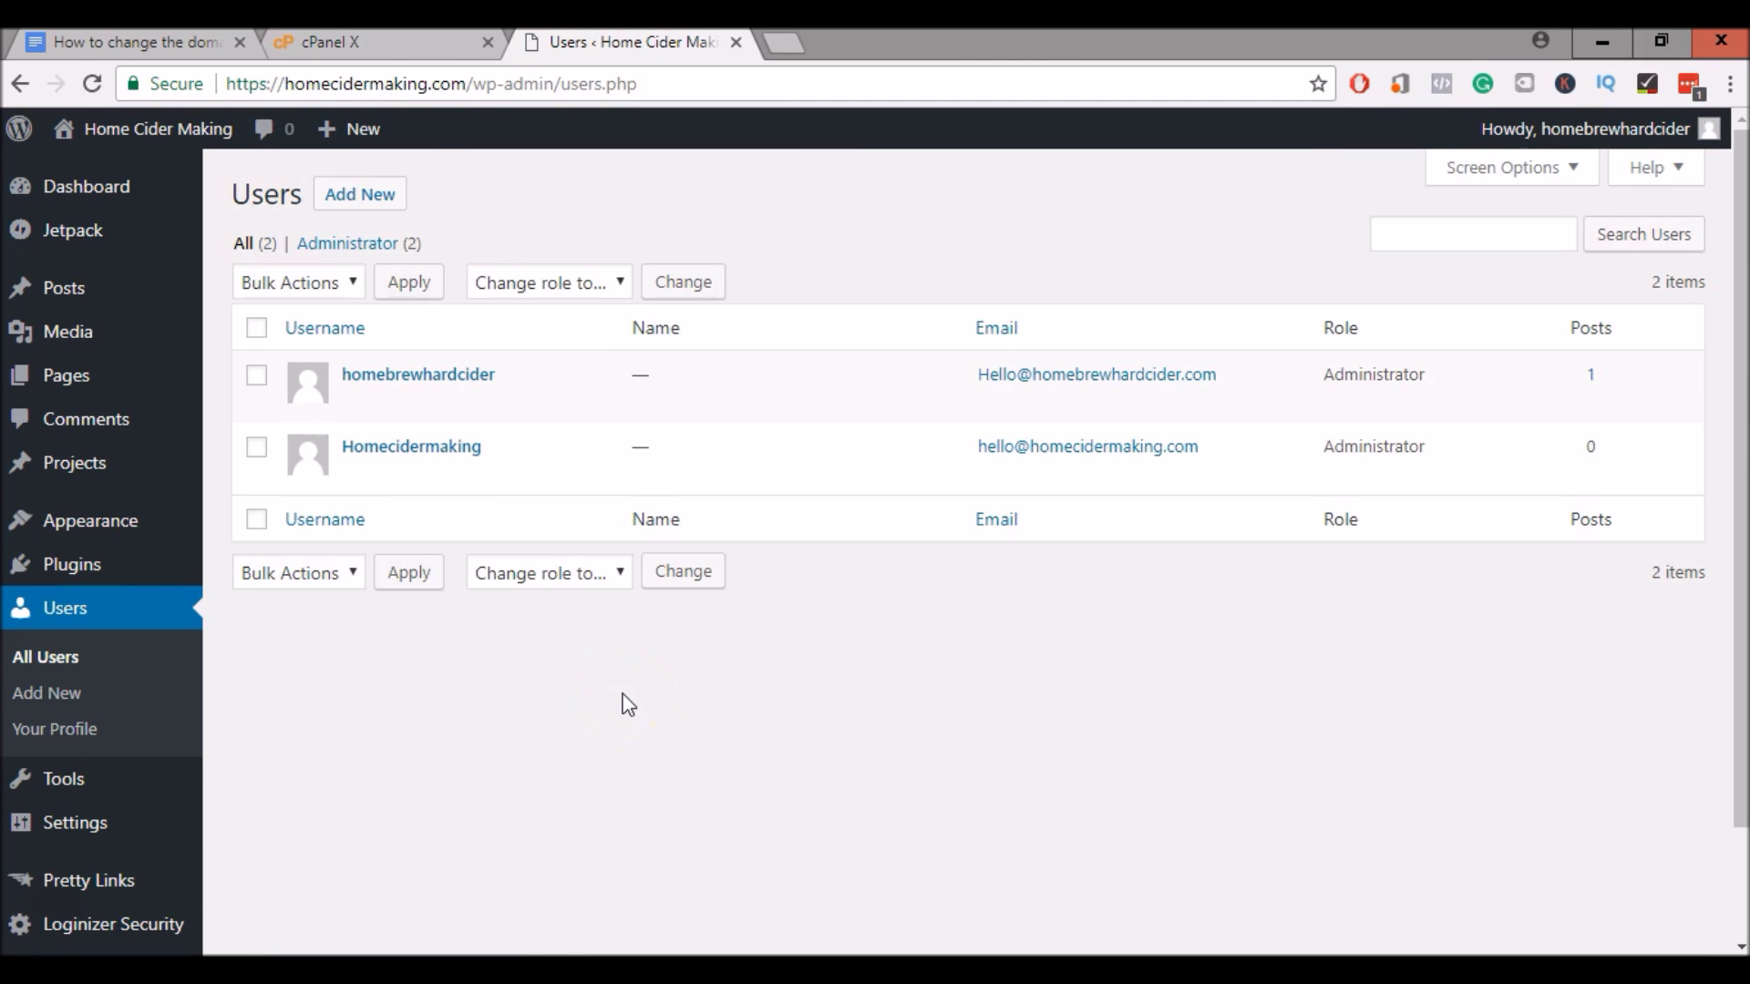
{"action": "mouse_move", "coordinate": [154, 138]}
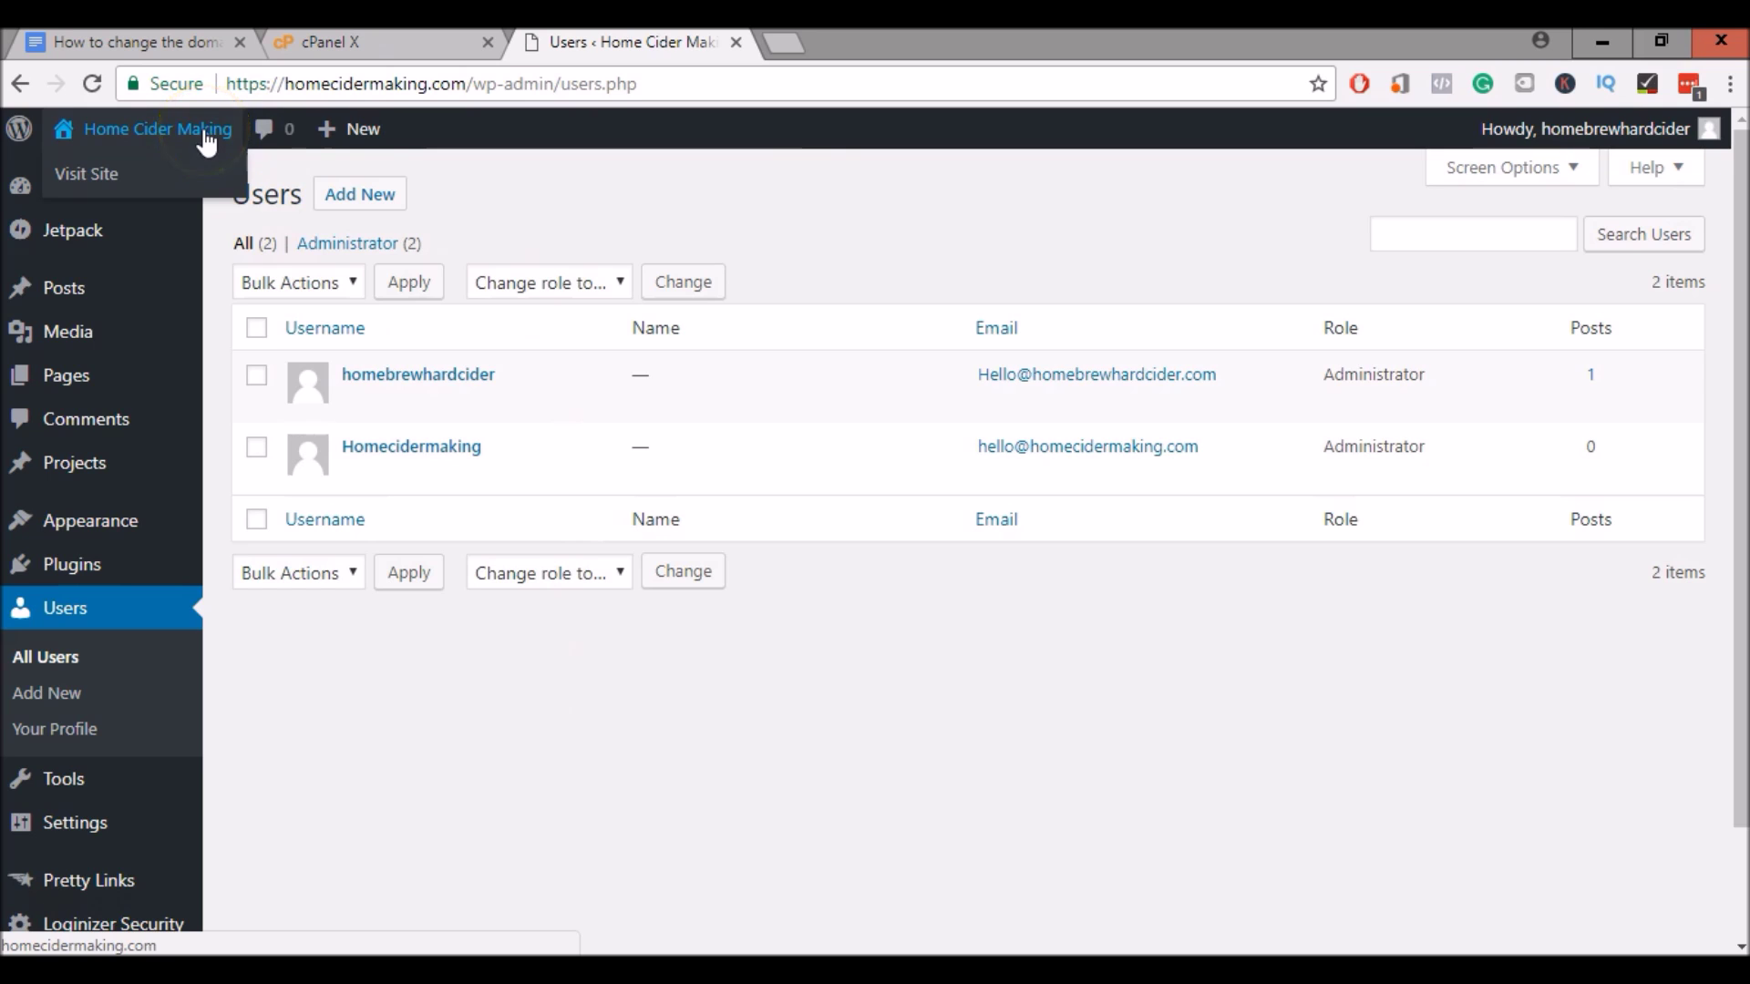
Open homecidermaking.com in a new tab and scroll through its homepage
{"action": "right_click", "coordinate": [95, 183]}
{"action": "left_click", "coordinate": [122, 198]}
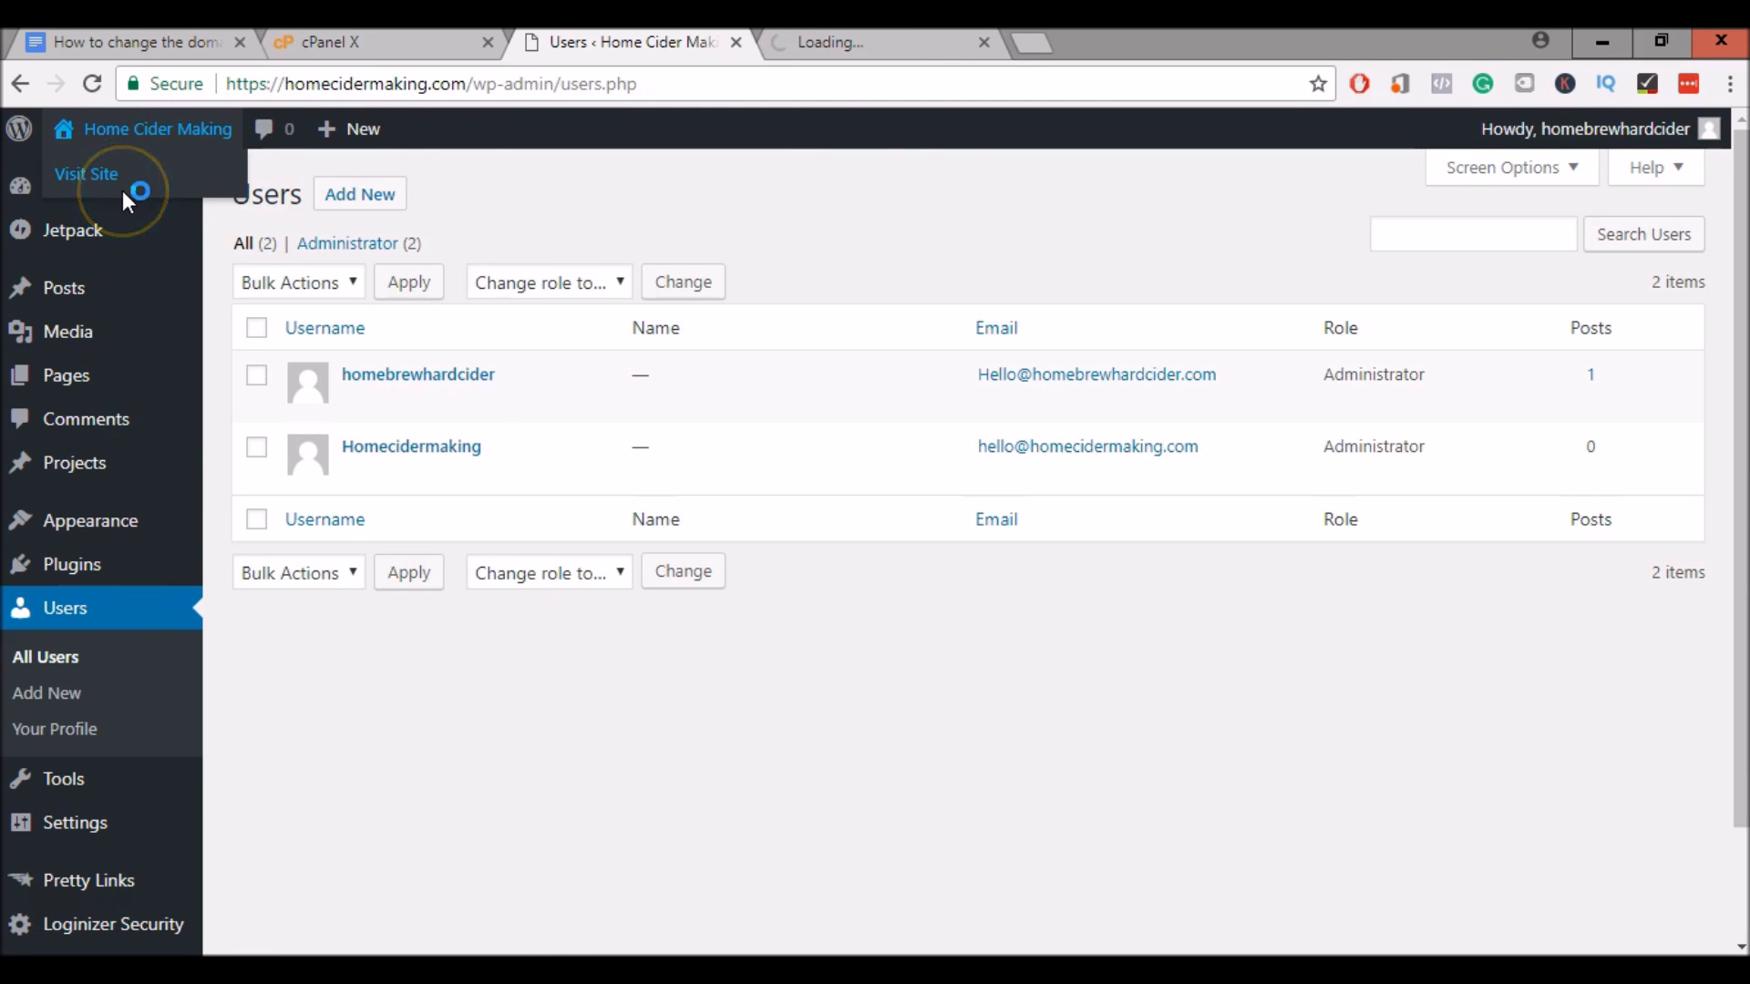
{"action": "left_click", "coordinate": [842, 48]}
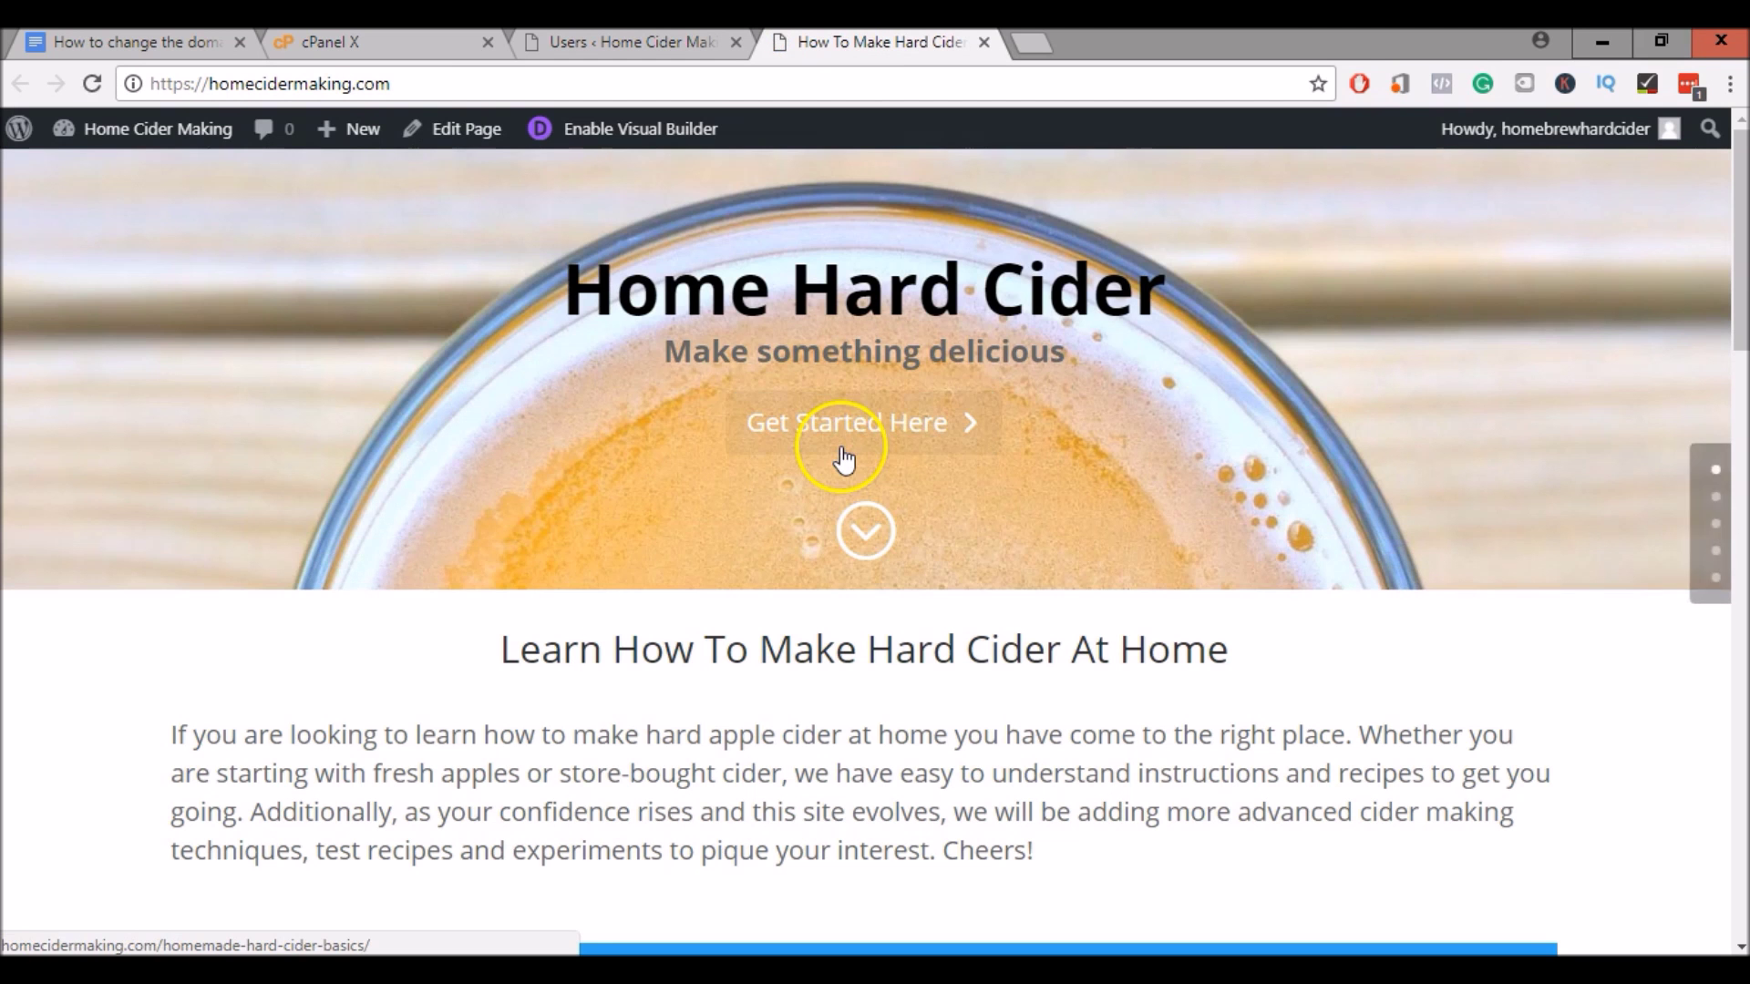
{"action": "scroll", "coordinate": [540, 381], "scroll_direction": "down", "scroll_amount": 10}
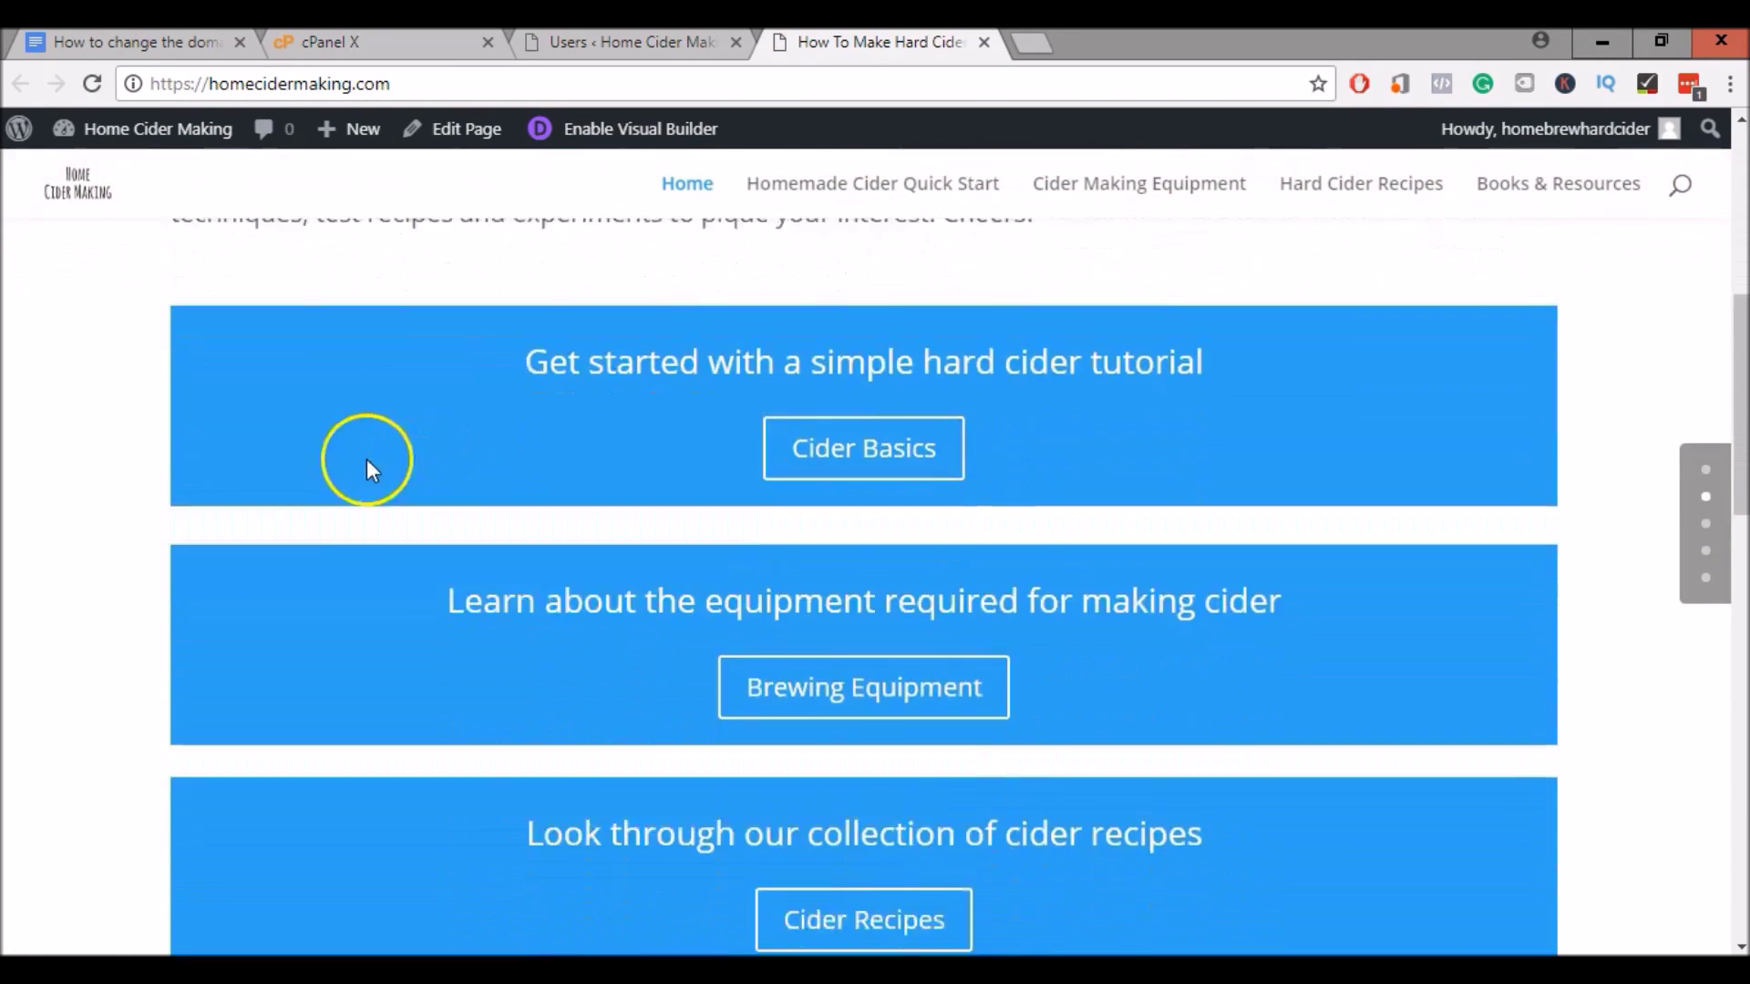
{"action": "scroll", "coordinate": [314, 460], "scroll_direction": "down", "scroll_amount": 9}
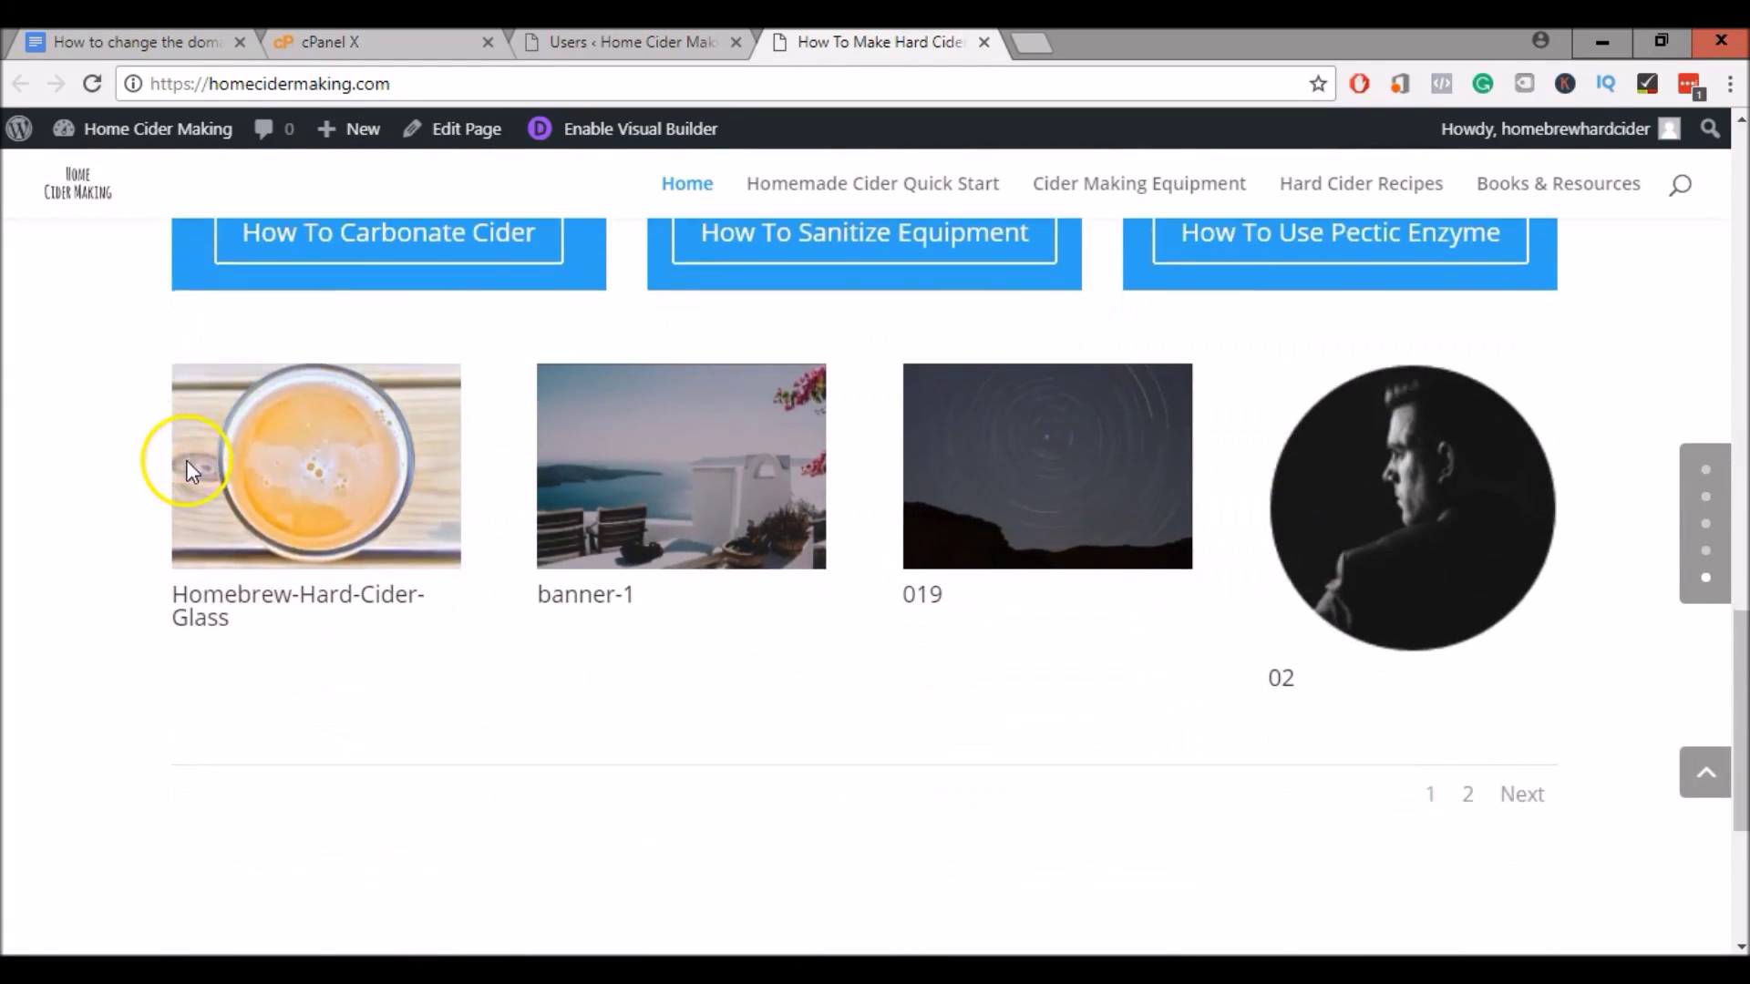
{"action": "scroll", "coordinate": [187, 470], "scroll_direction": "up", "scroll_amount": 4}
{"action": "scroll", "coordinate": [187, 469], "scroll_direction": "up", "scroll_amount": 10}
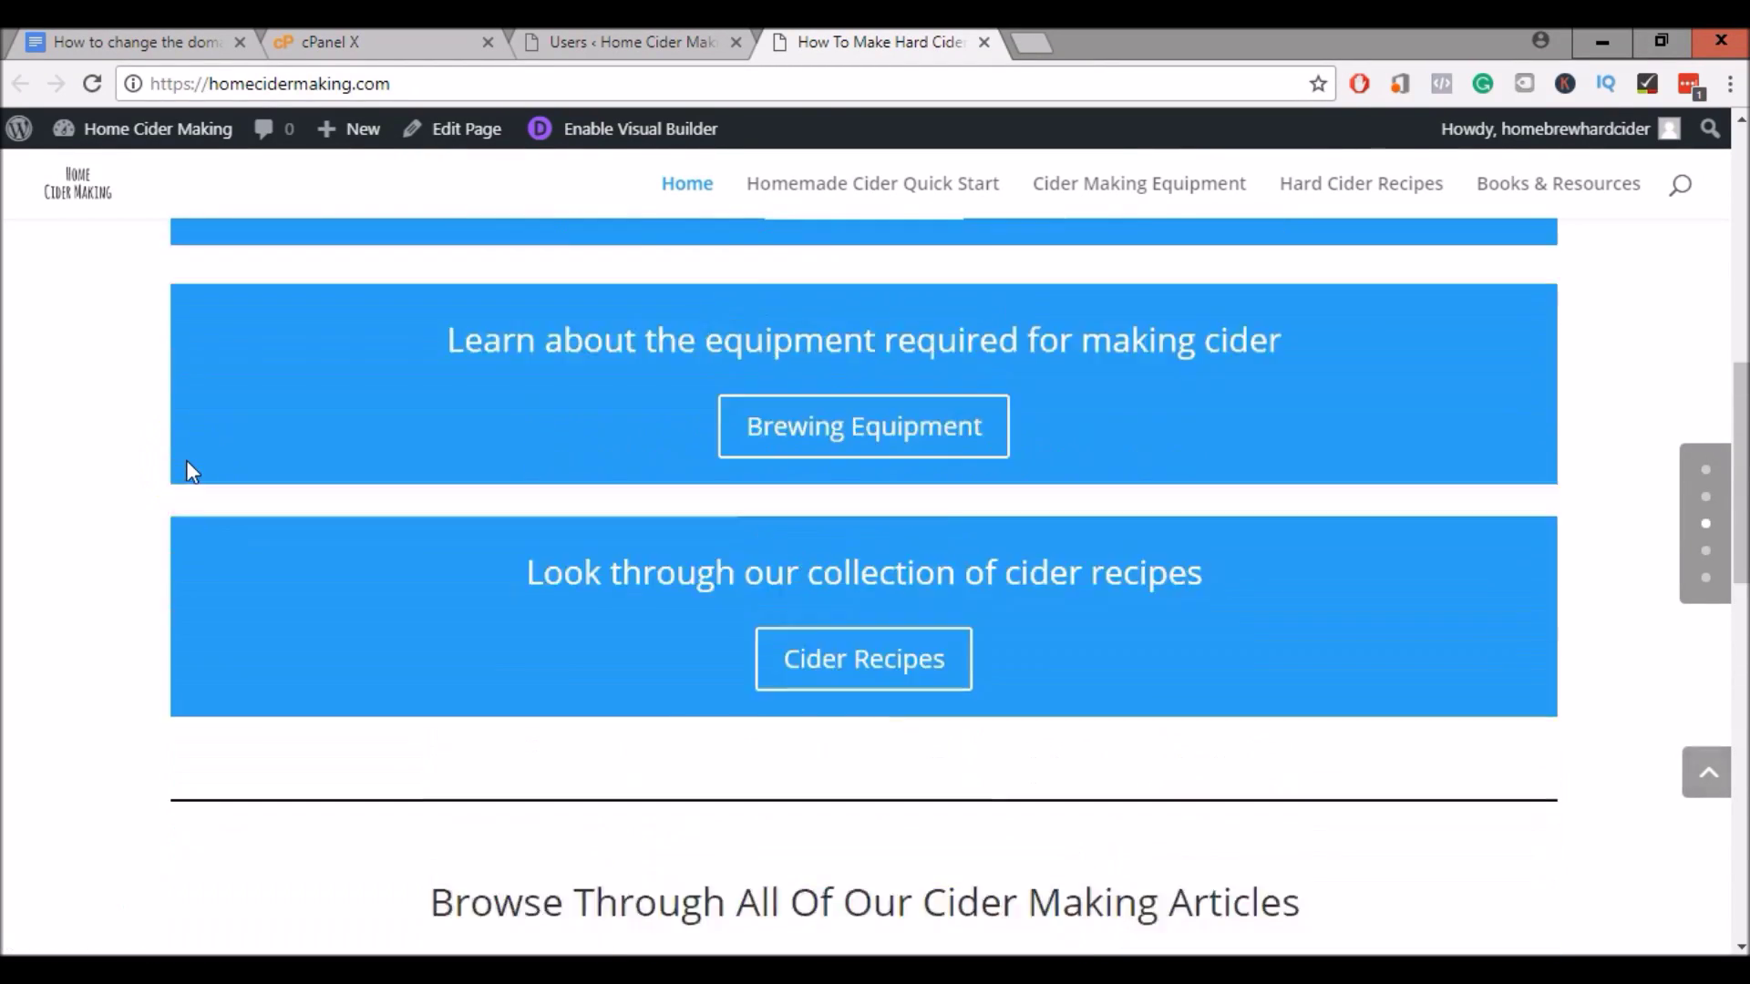
{"action": "scroll", "coordinate": [996, 176], "scroll_direction": "up", "scroll_amount": 3}
{"action": "scroll", "coordinate": [997, 284], "scroll_direction": "down", "scroll_amount": 2}
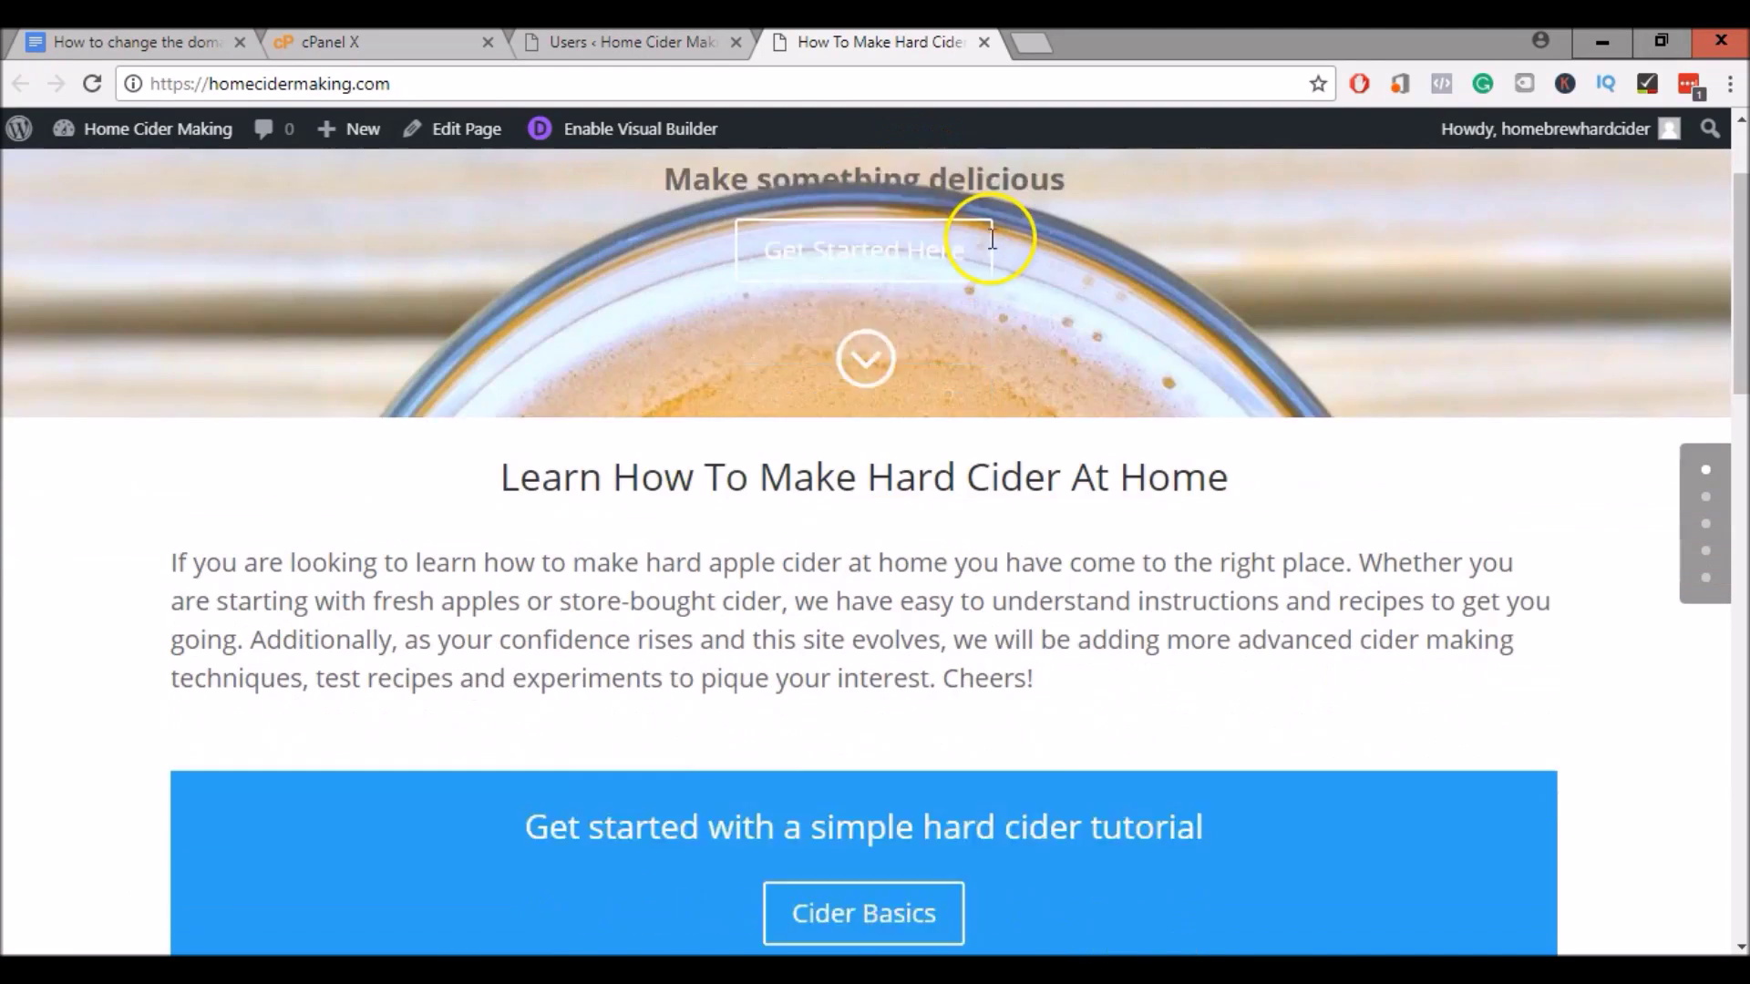
{"action": "scroll", "coordinate": [990, 290], "scroll_direction": "down", "scroll_amount": 4}
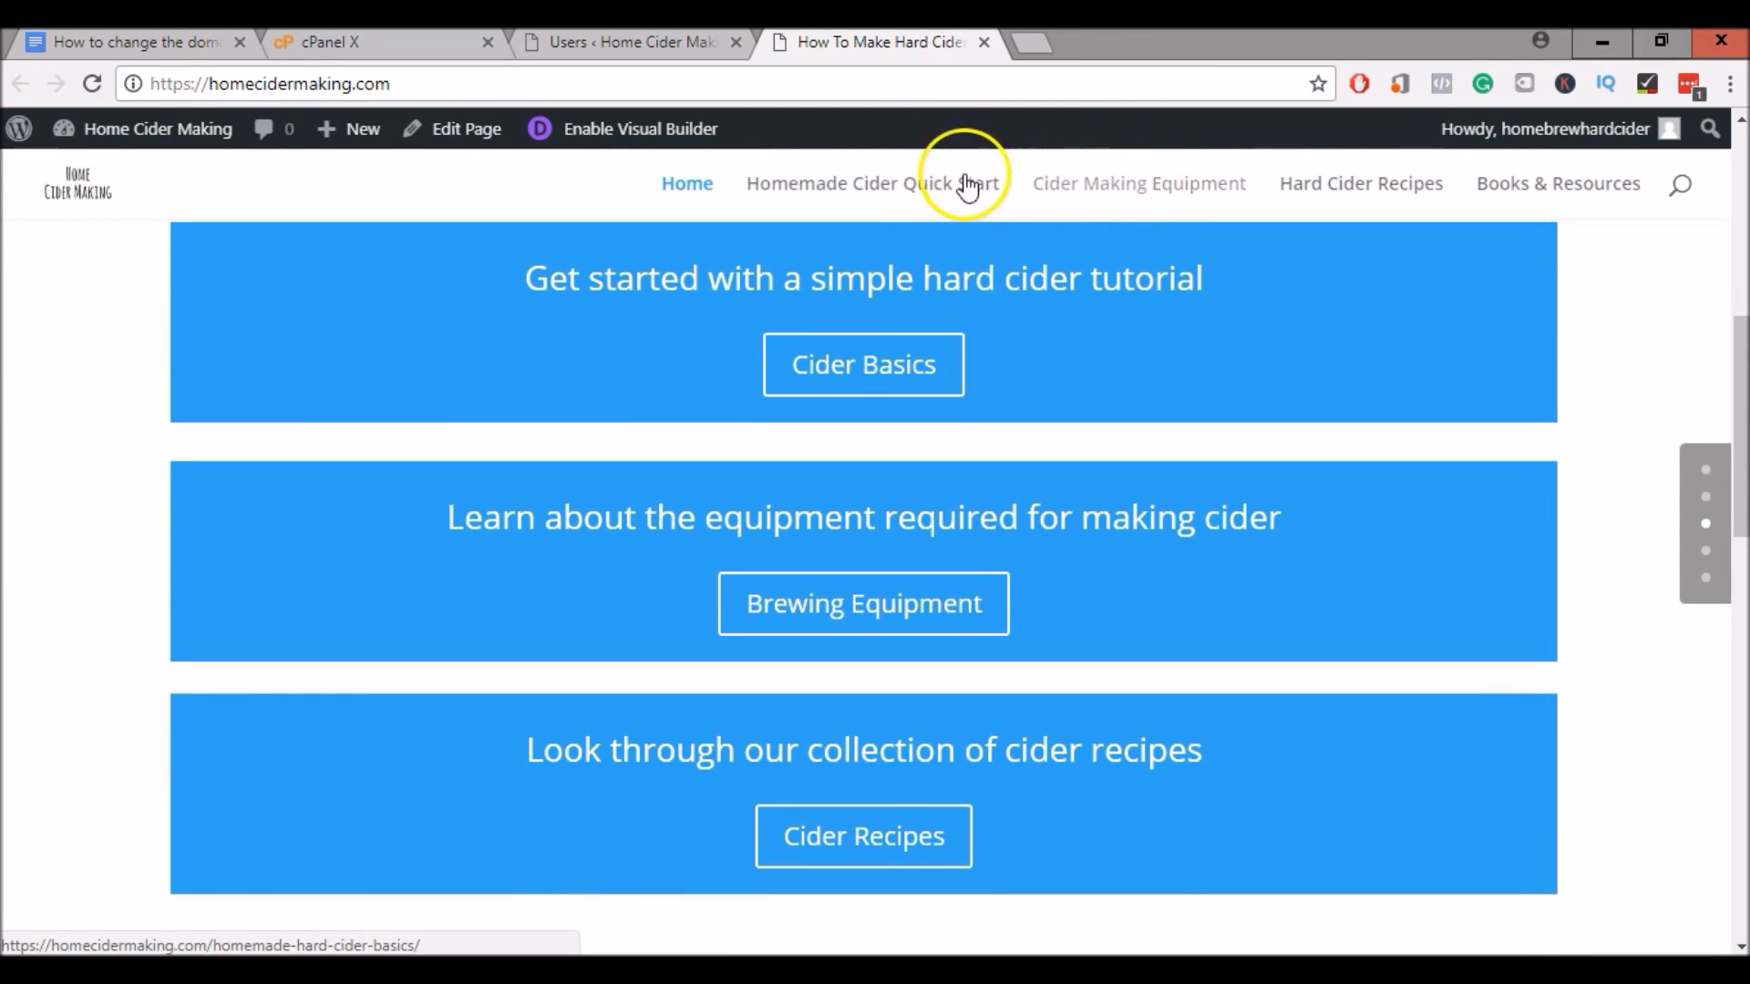
Check the Cider Making Equipment page loads, then close the site tab
{"action": "left_click", "coordinate": [1065, 182]}
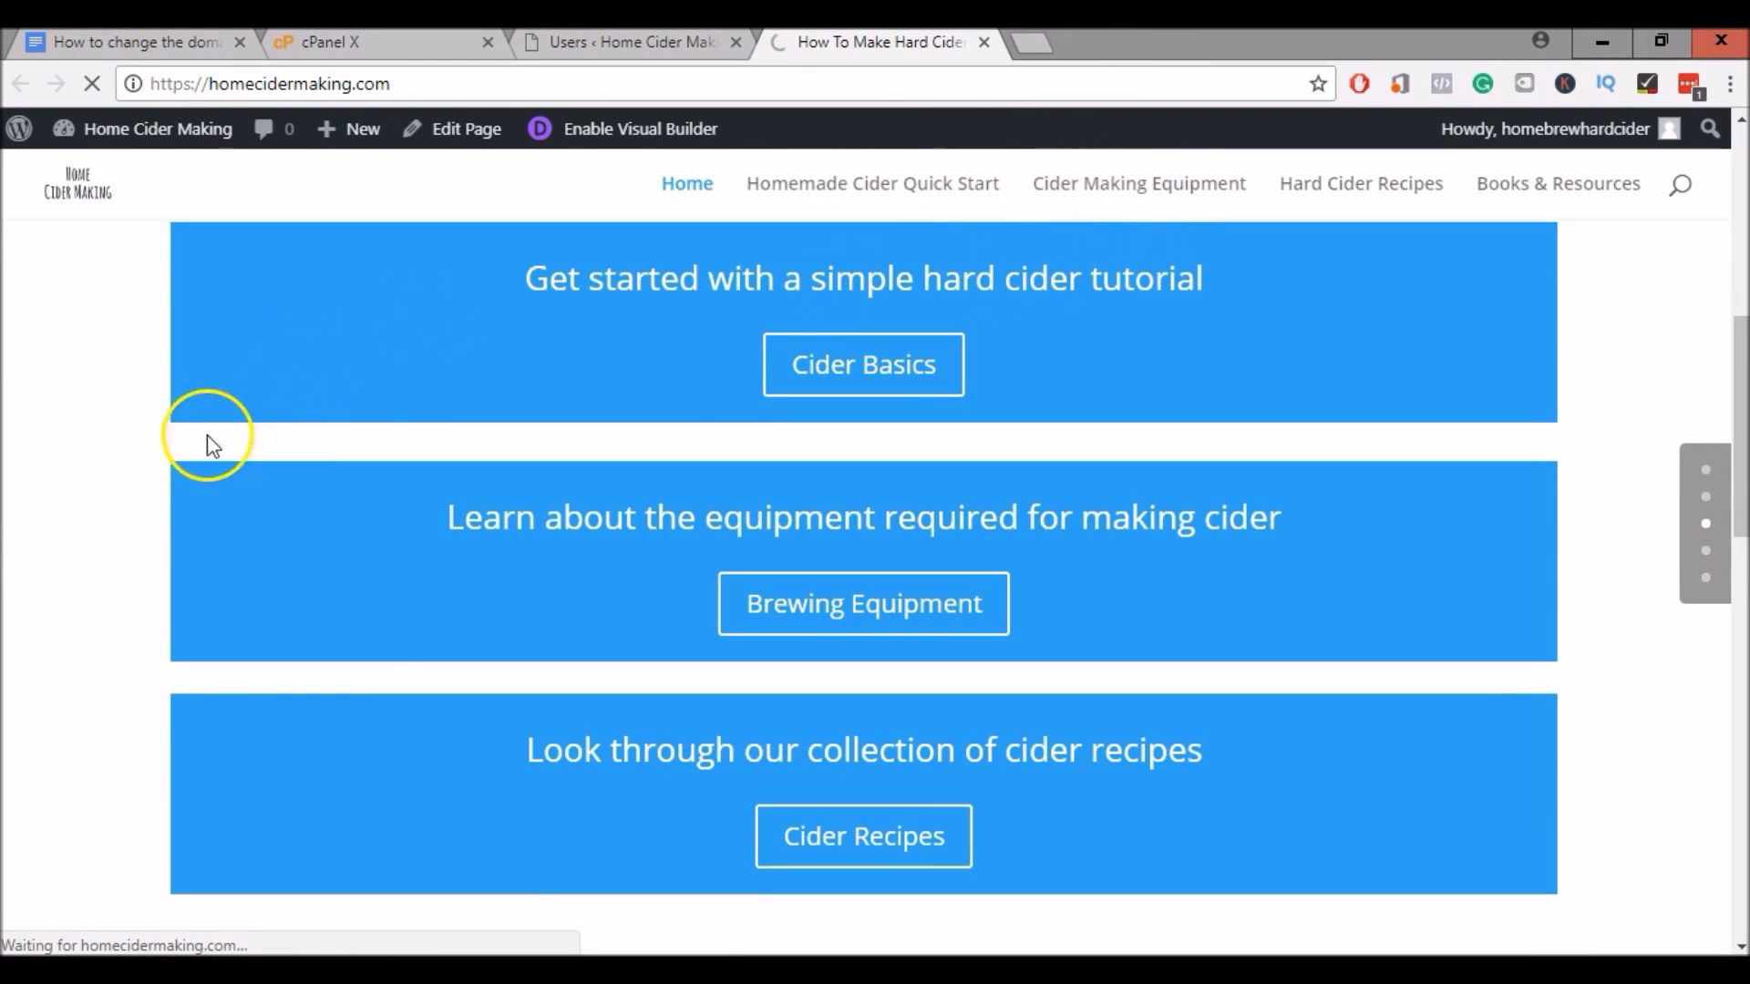
{"action": "scroll", "coordinate": [142, 426], "scroll_direction": "down", "scroll_amount": 4}
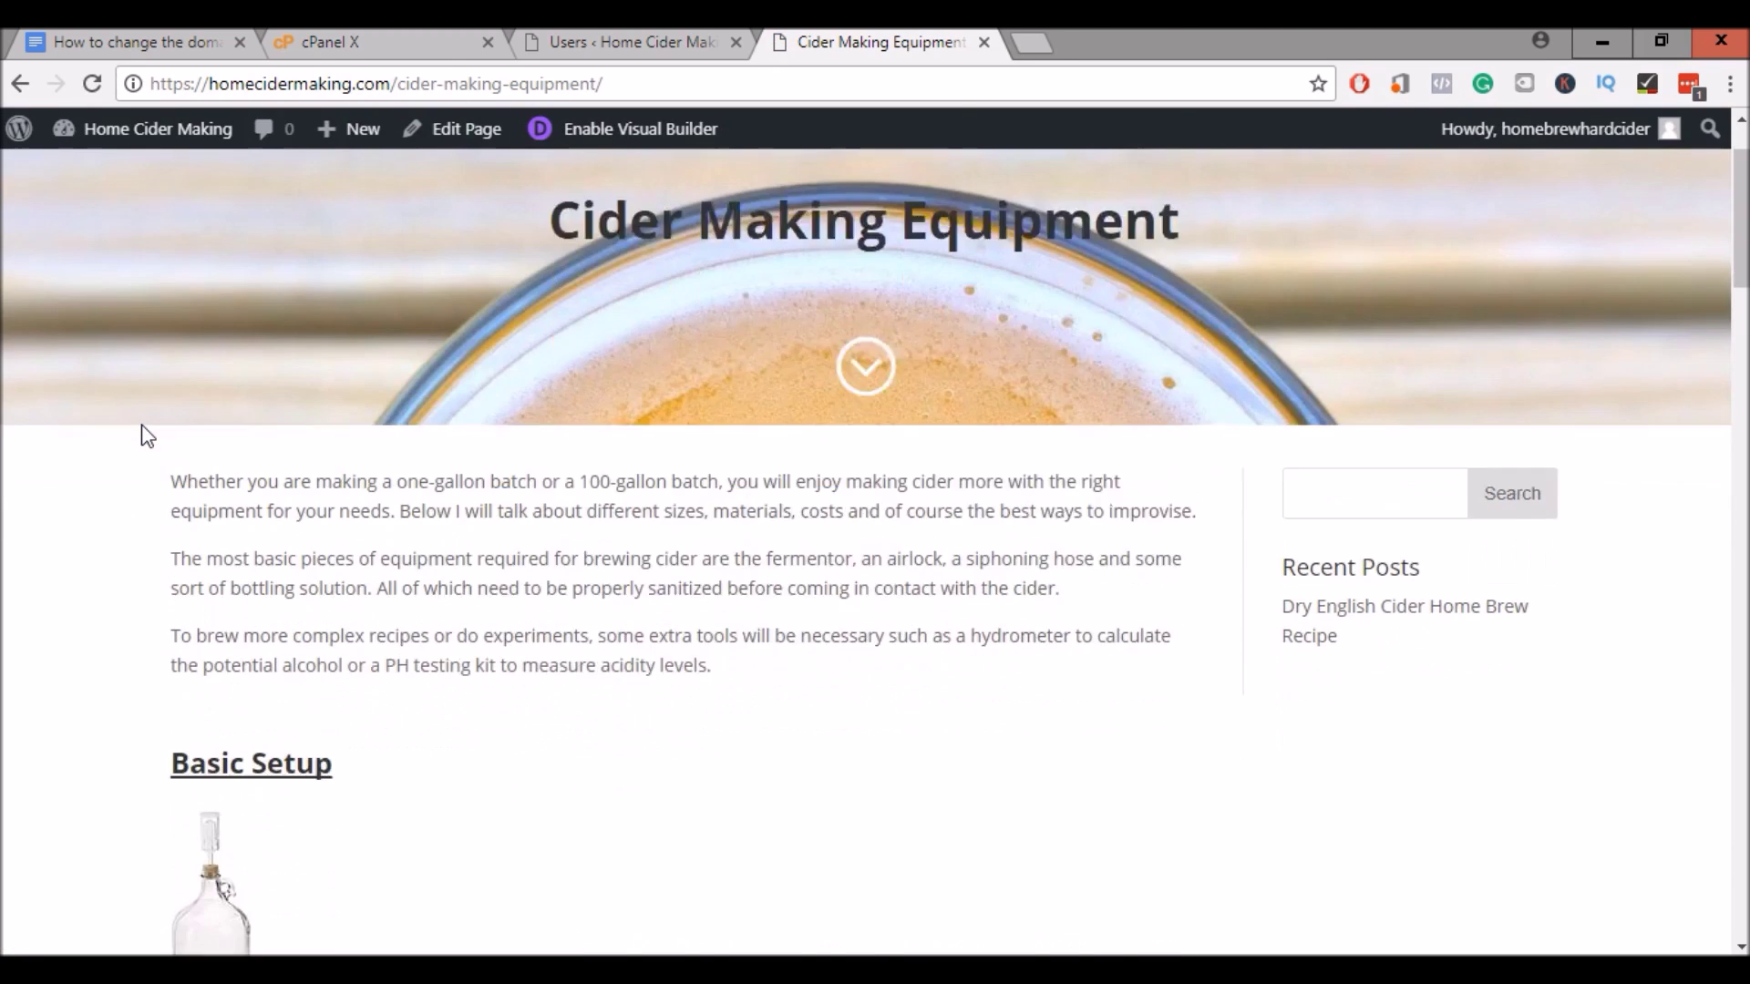
{"action": "scroll", "coordinate": [140, 424], "scroll_direction": "down", "scroll_amount": 18}
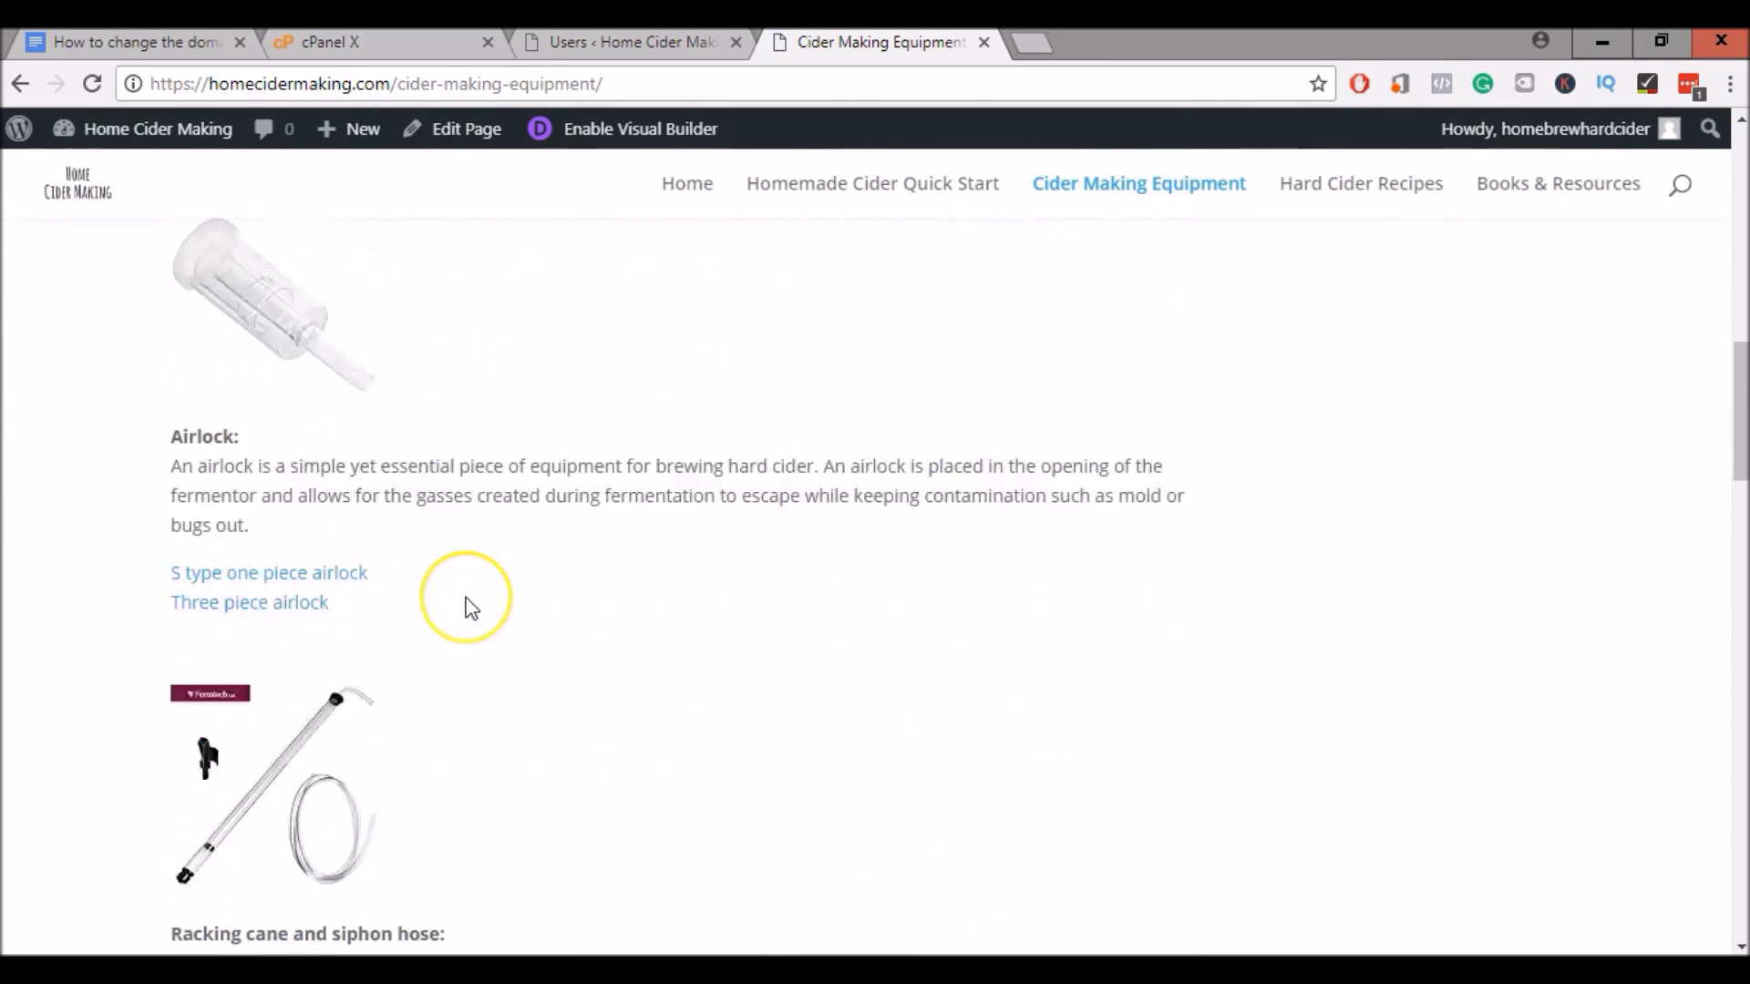
{"action": "scroll", "coordinate": [472, 609], "scroll_direction": "down", "scroll_amount": 6}
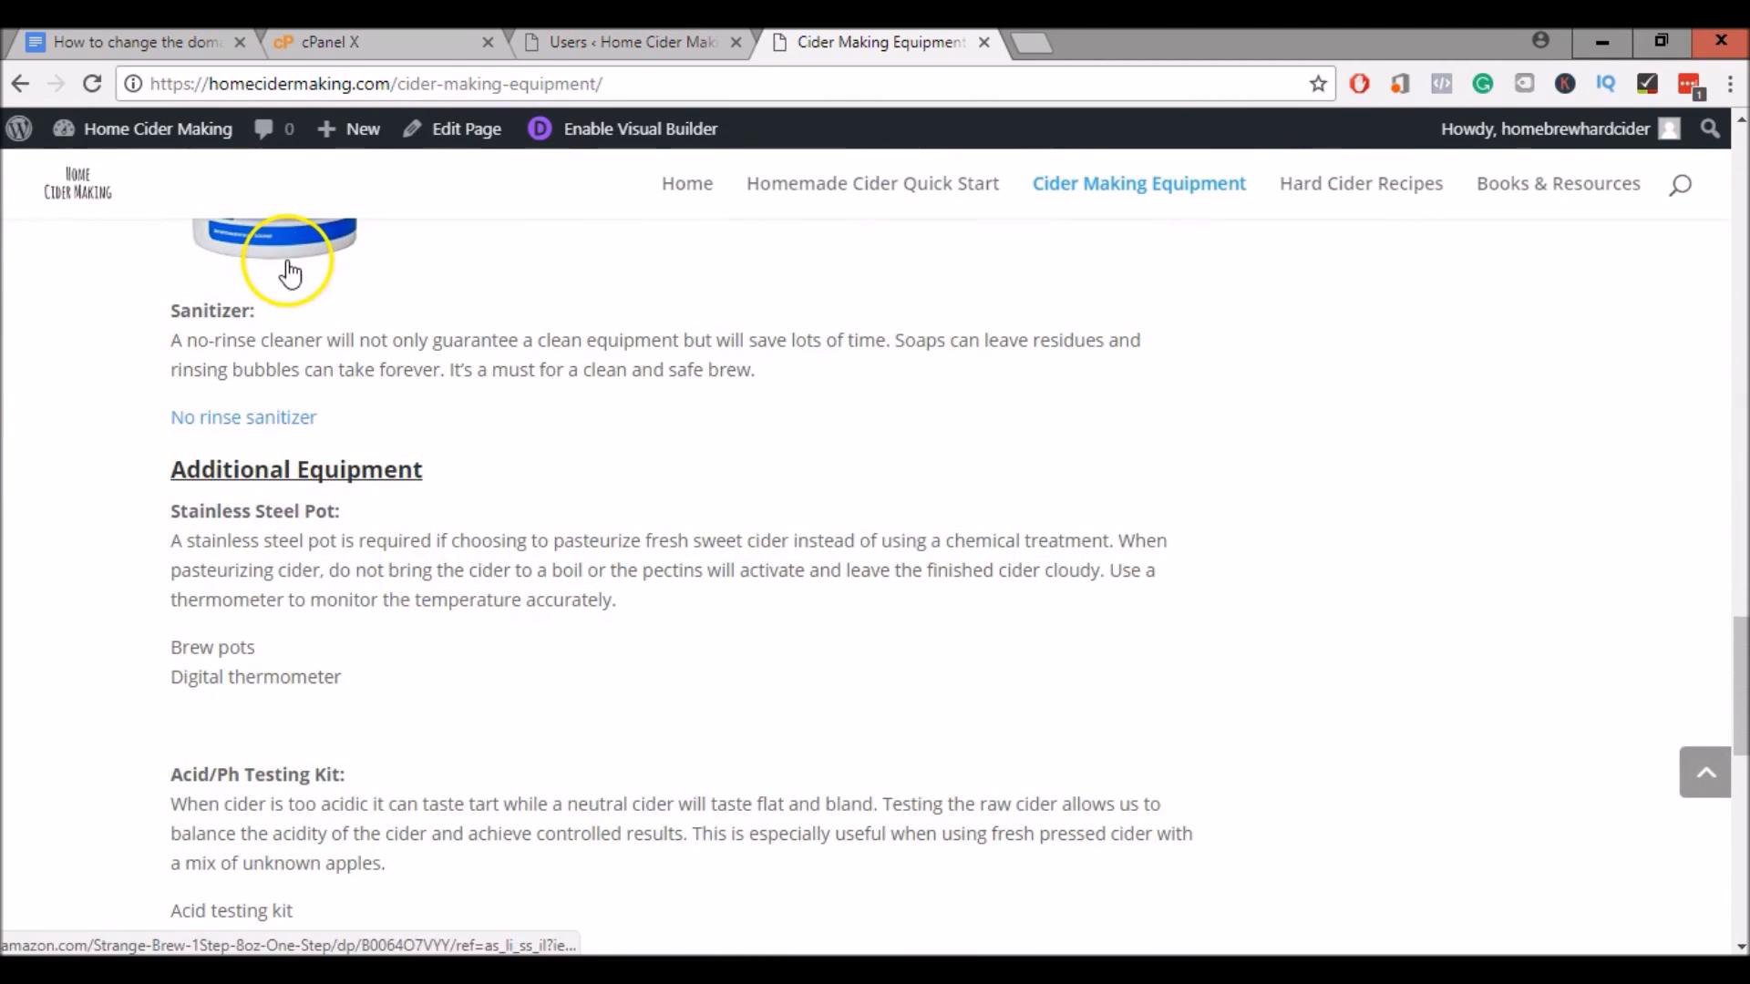
{"action": "scroll", "coordinate": [332, 530], "scroll_direction": "down", "scroll_amount": 2}
{"action": "scroll", "coordinate": [332, 530], "scroll_direction": "down", "scroll_amount": 10}
{"action": "scroll", "coordinate": [340, 508], "scroll_direction": "up", "scroll_amount": 20}
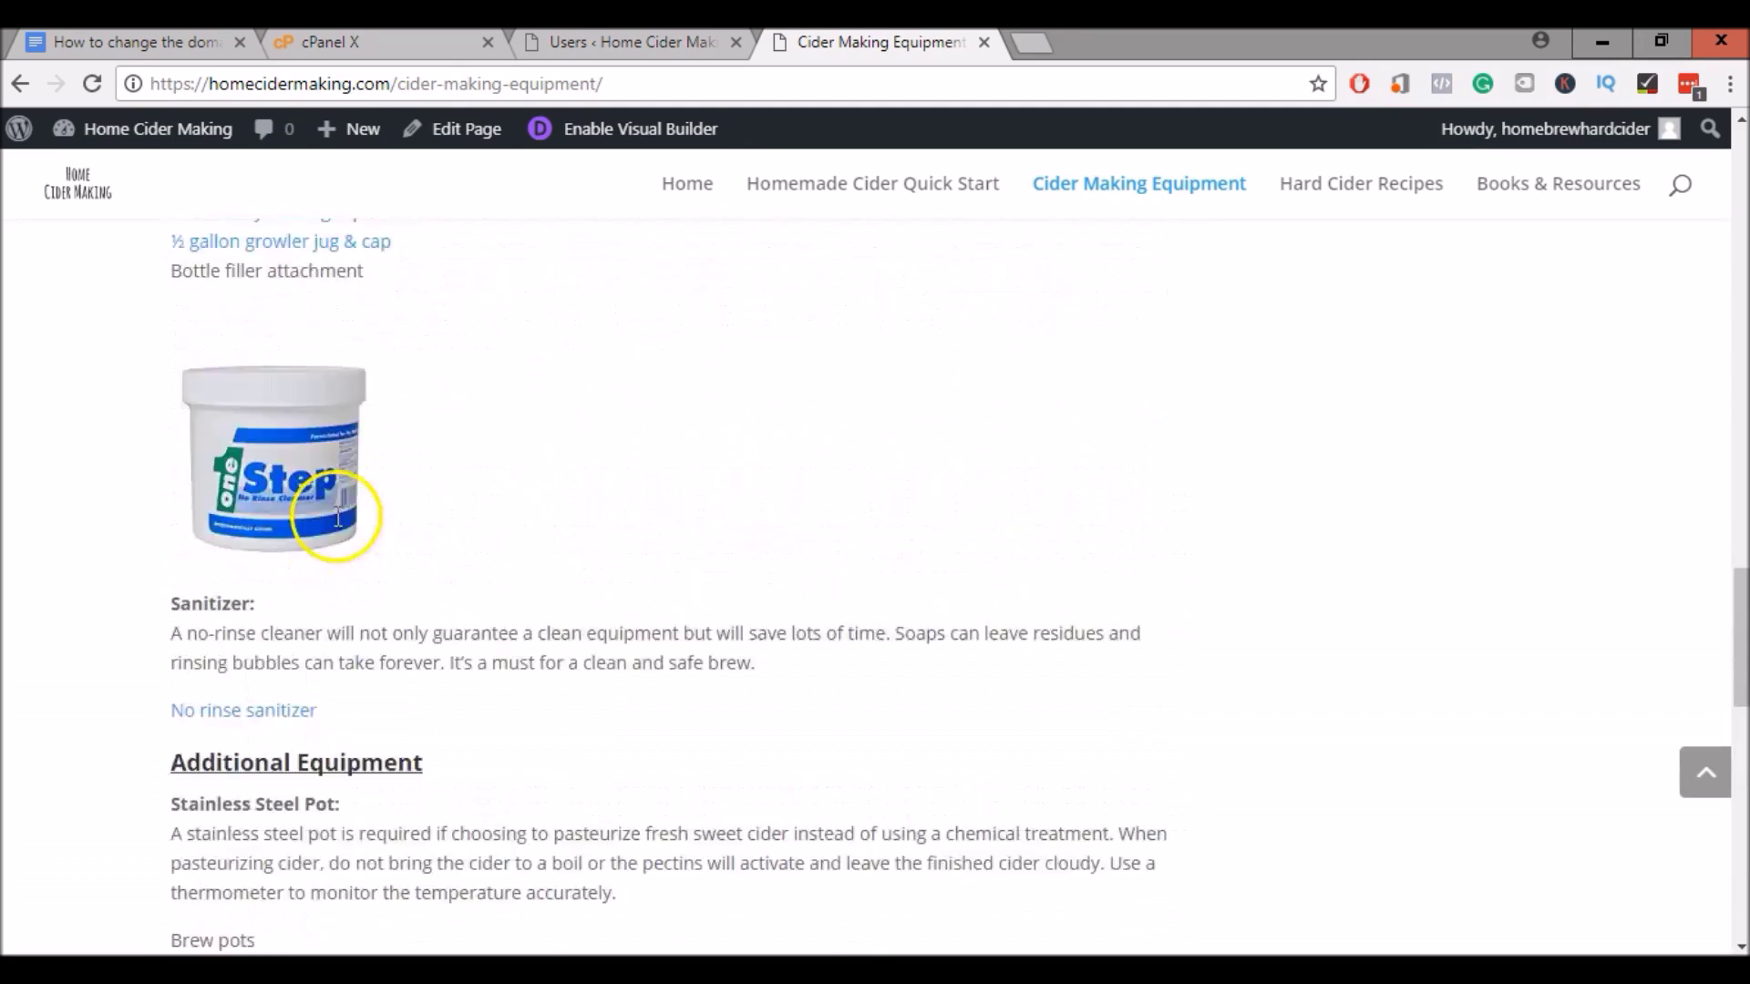
{"action": "scroll", "coordinate": [1316, 304], "scroll_direction": "up", "scroll_amount": 15}
{"action": "key", "text": "ctrl+w"}
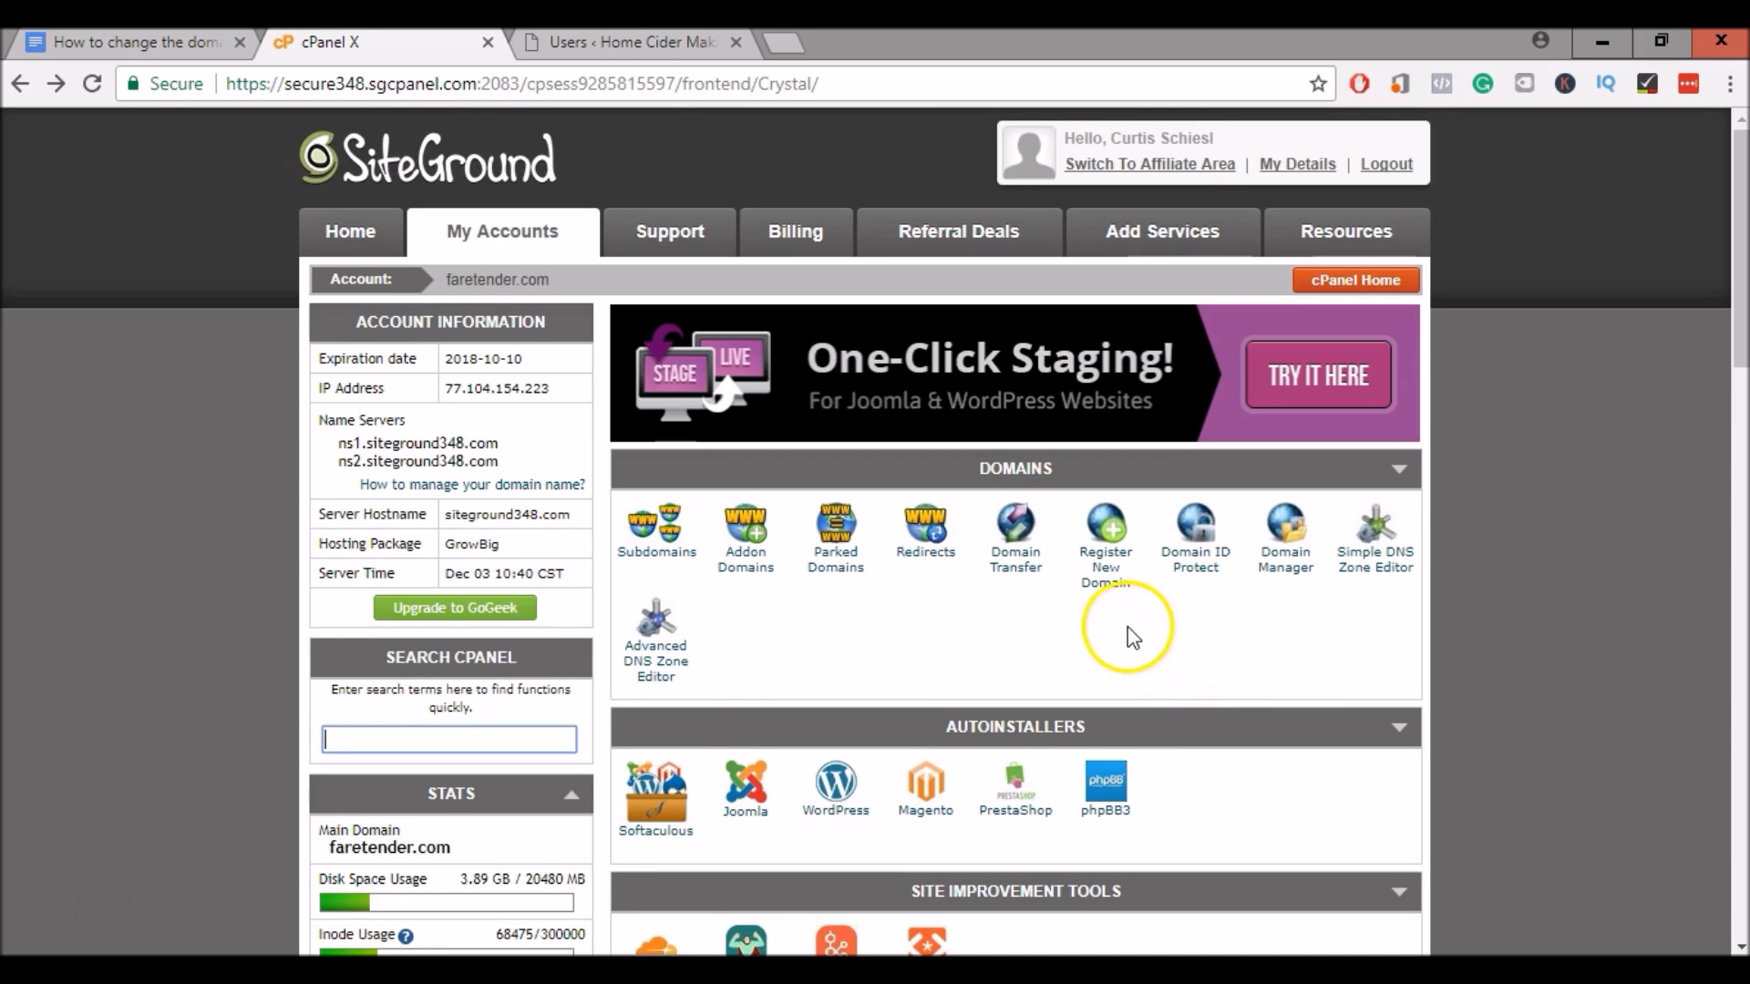
Open the Redirects page from cPanel's Domains section
{"action": "left_click", "coordinate": [924, 553]}
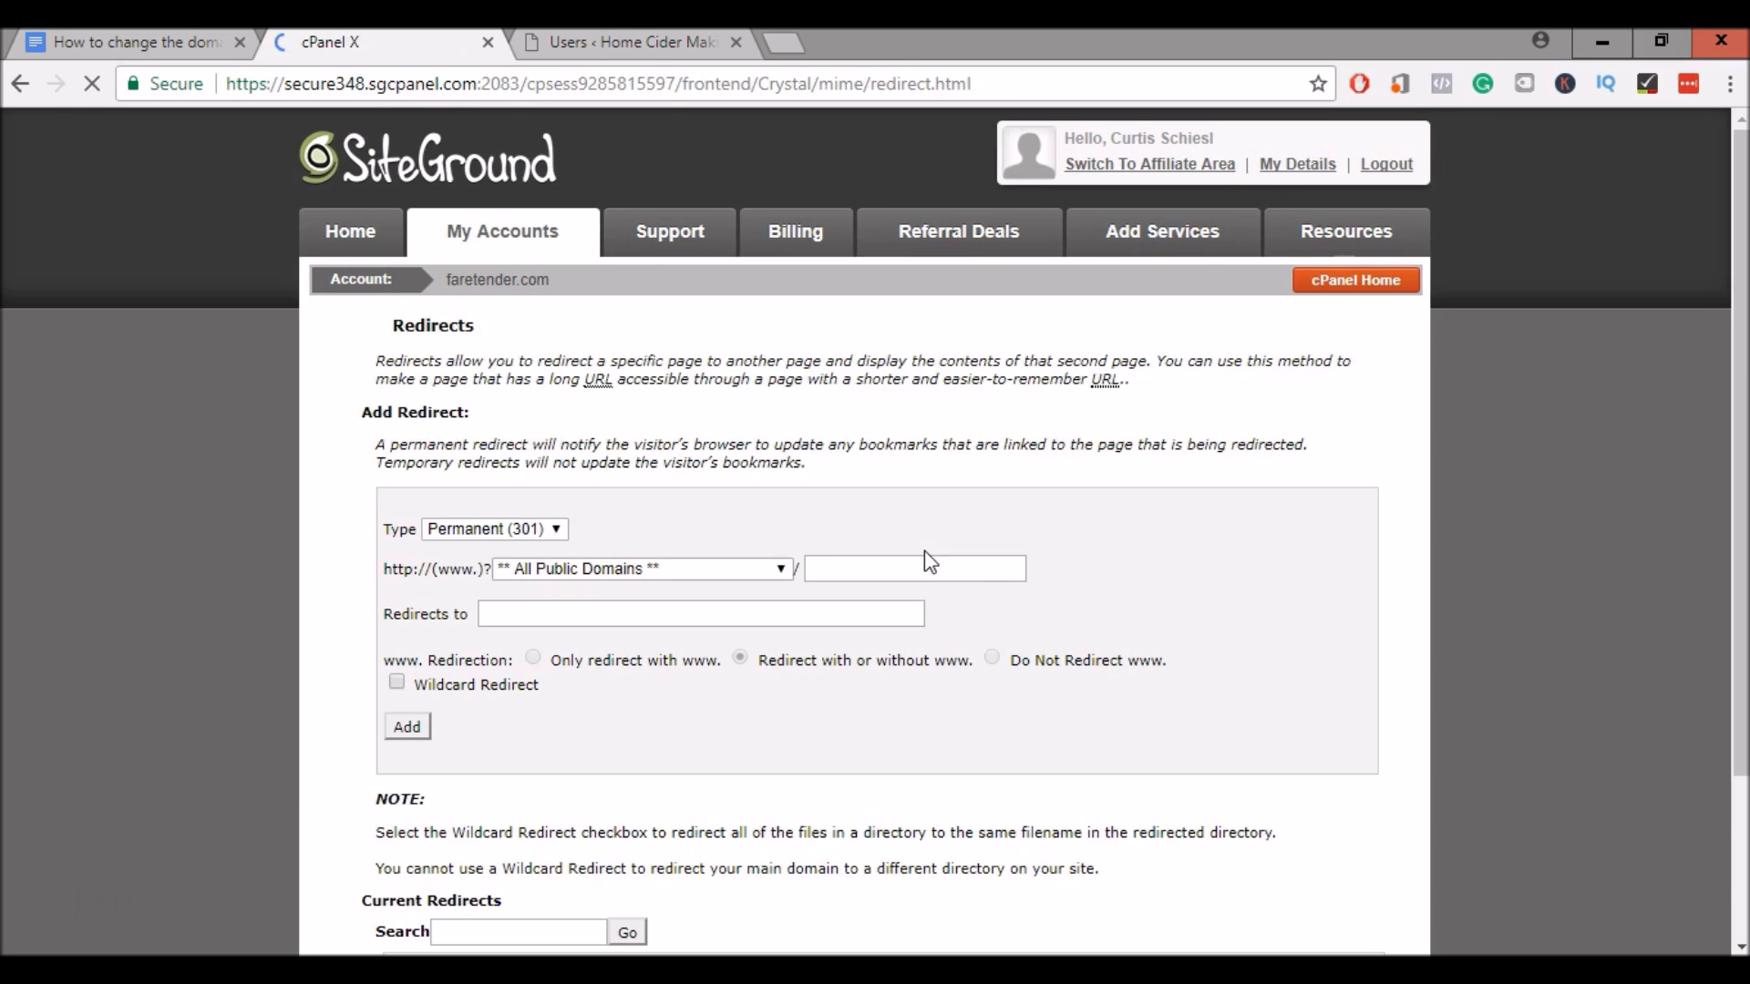
{"action": "scroll", "coordinate": [263, 498], "scroll_direction": "down", "scroll_amount": 1}
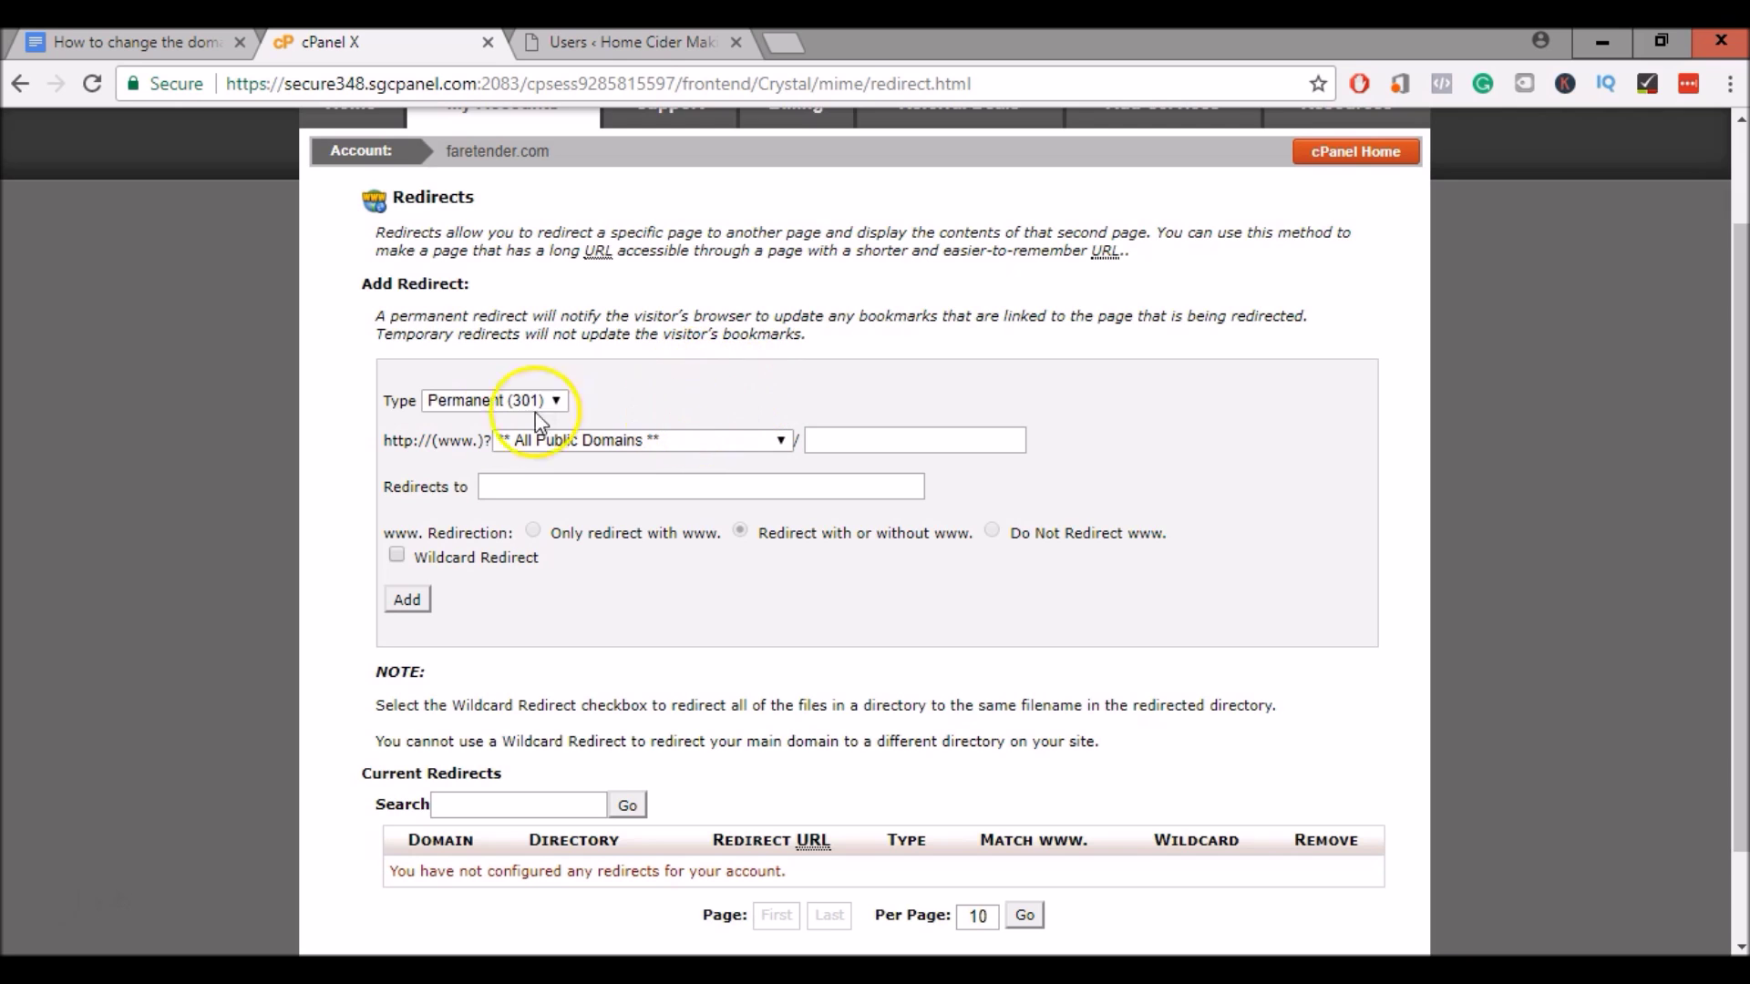
{"action": "left_click", "coordinate": [613, 440]}
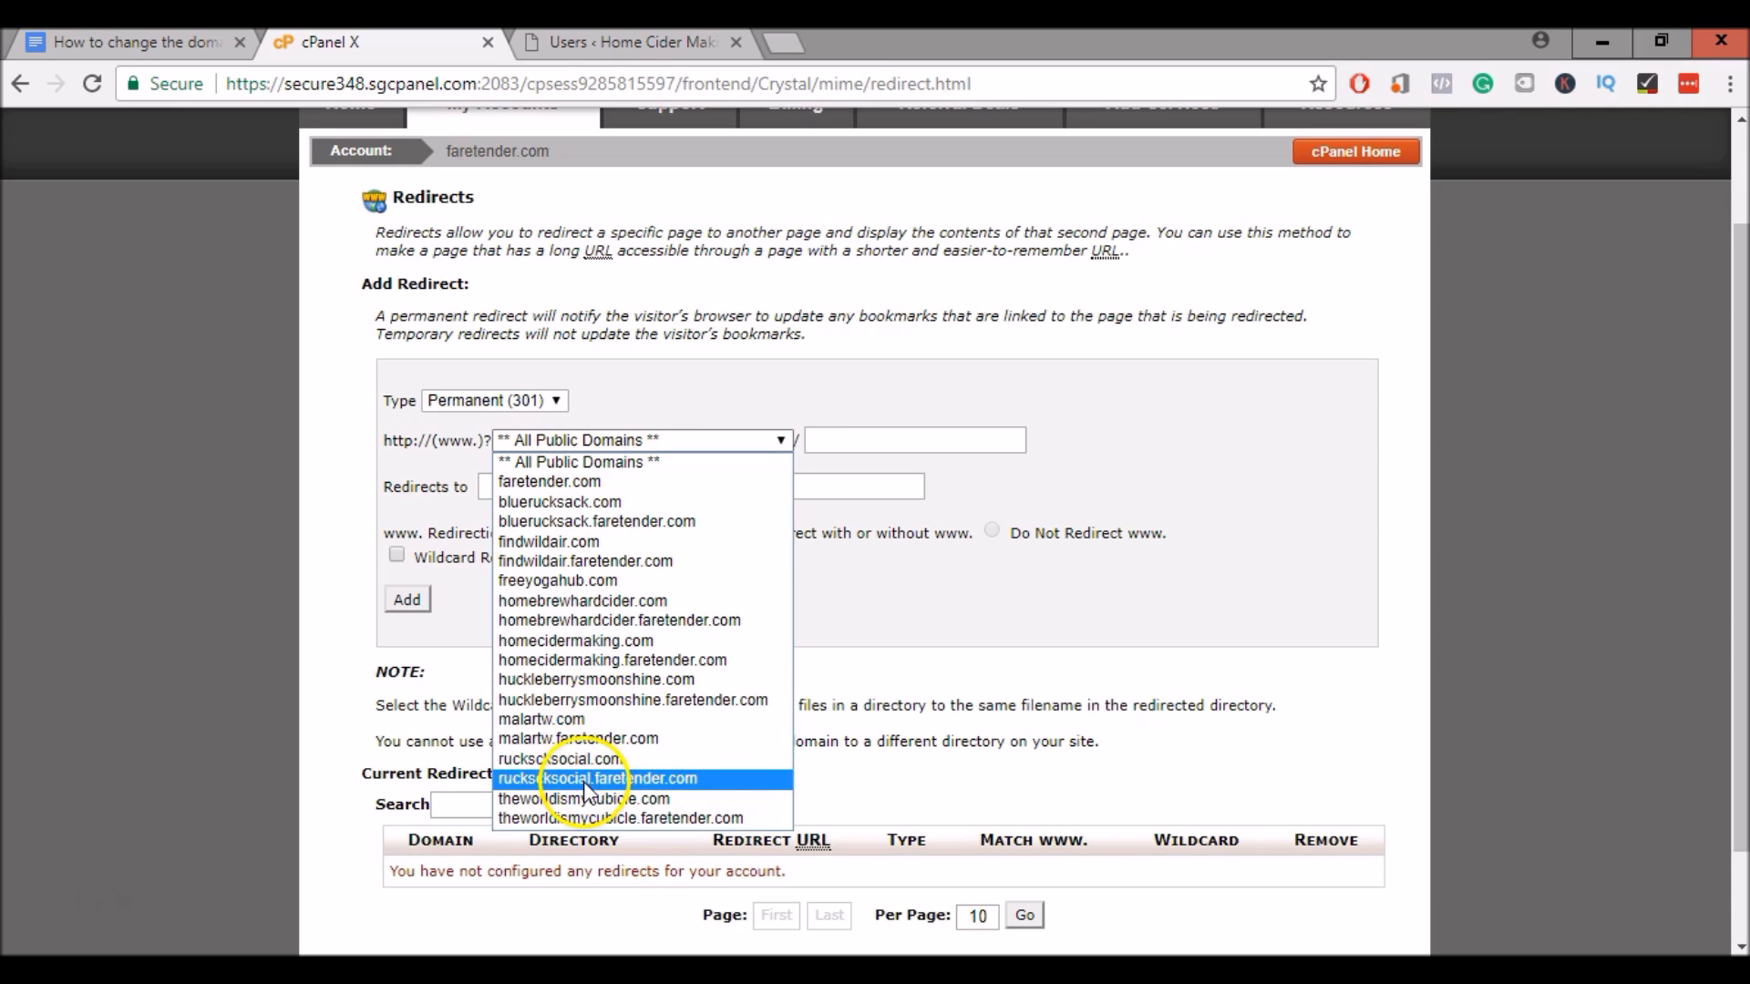
{"action": "left_click", "coordinate": [583, 601]}
{"action": "left_click", "coordinate": [516, 485]}
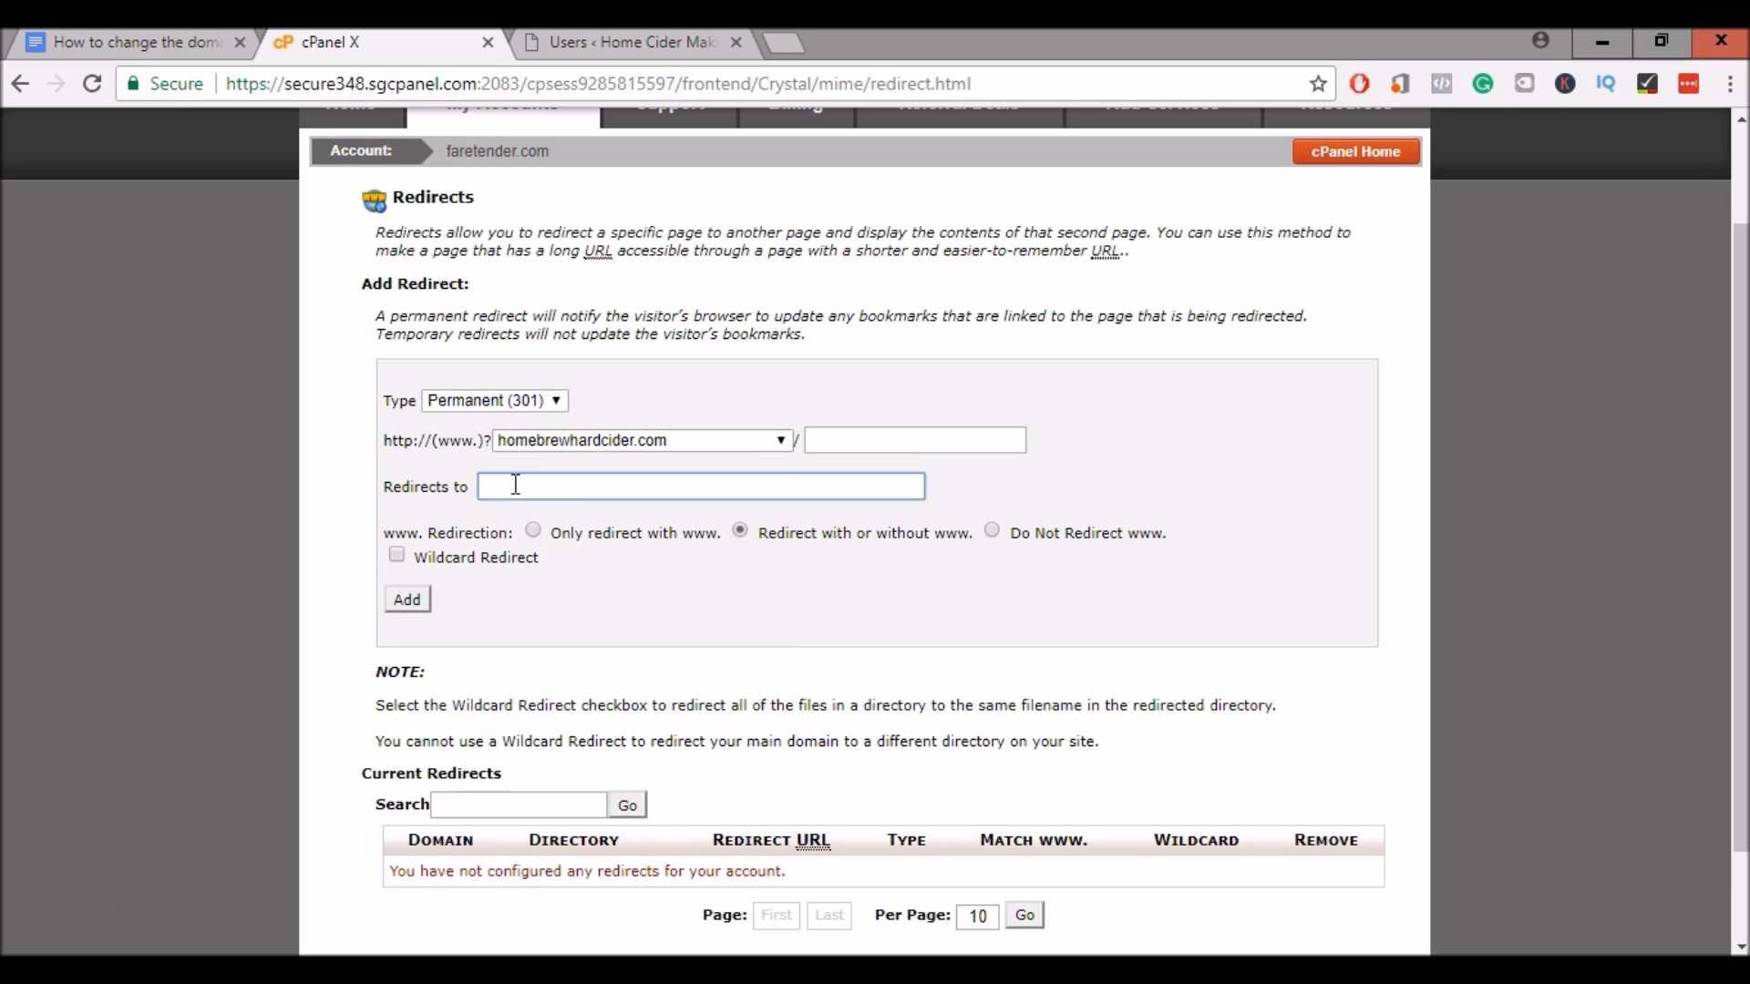
{"action": "type", "text": "www.homecidermaking.com"}
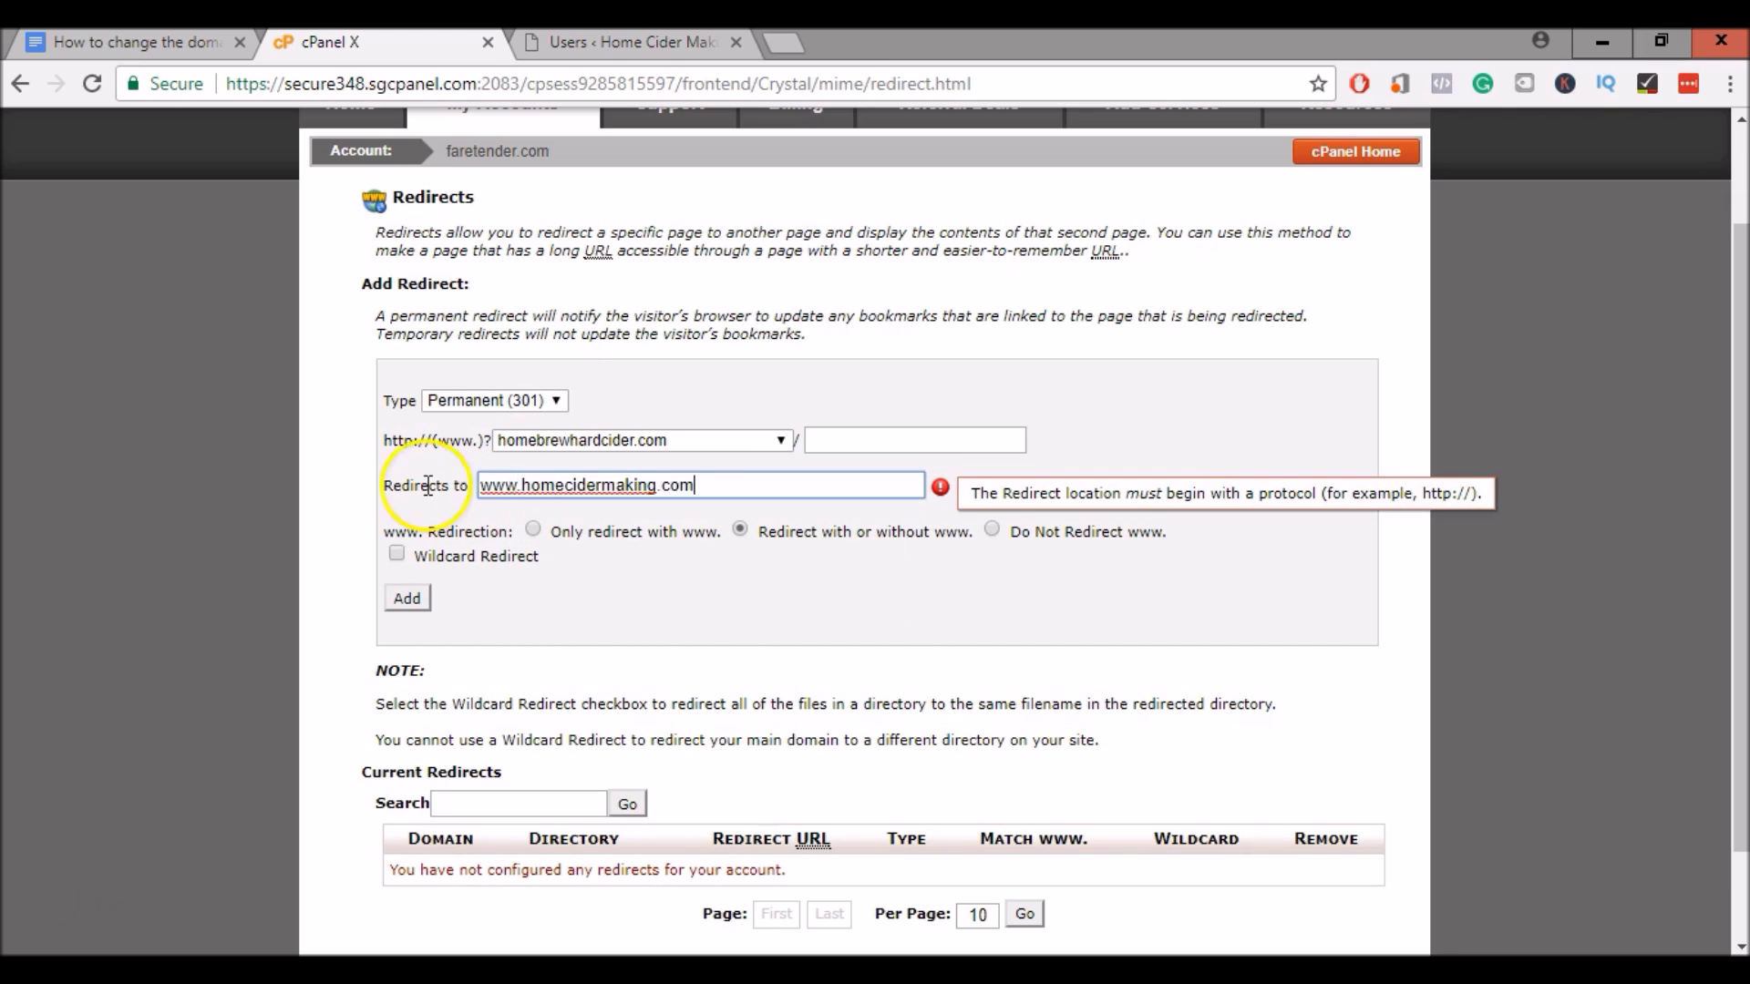
{"action": "left_click", "coordinate": [479, 485]}
{"action": "type", "text": "http://"}
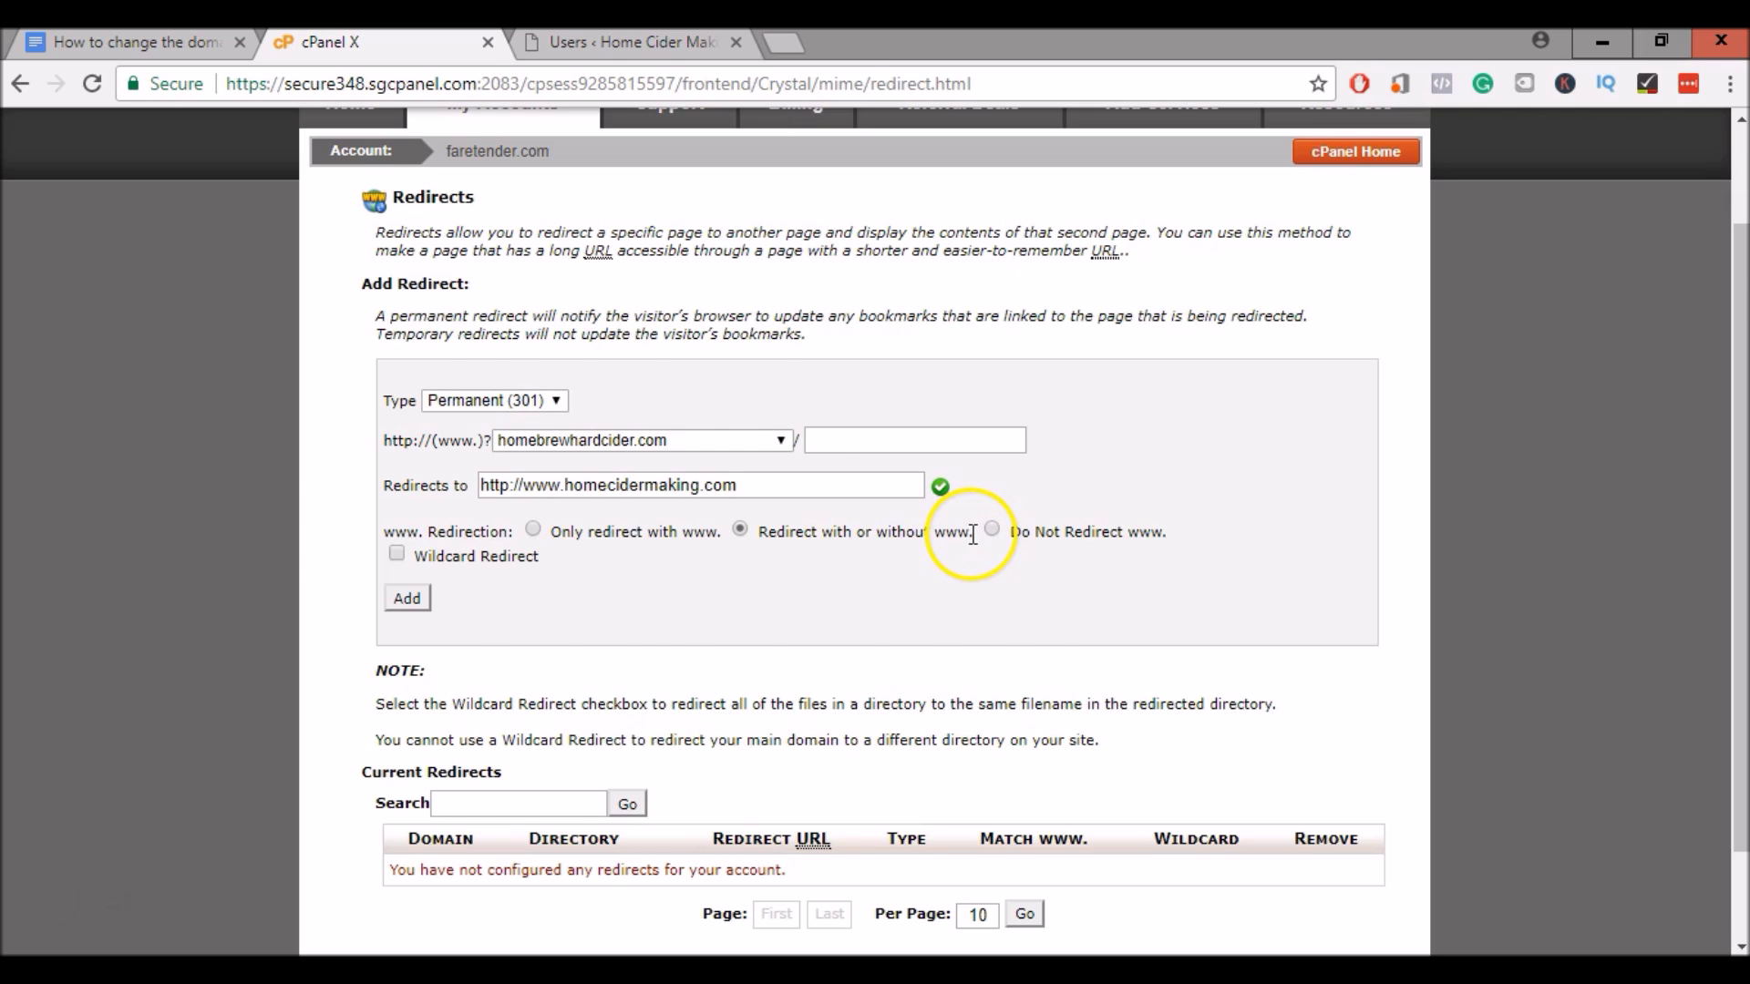
{"action": "scroll", "coordinate": [461, 523], "scroll_direction": "down", "scroll_amount": 2}
{"action": "left_click", "coordinate": [406, 486]}
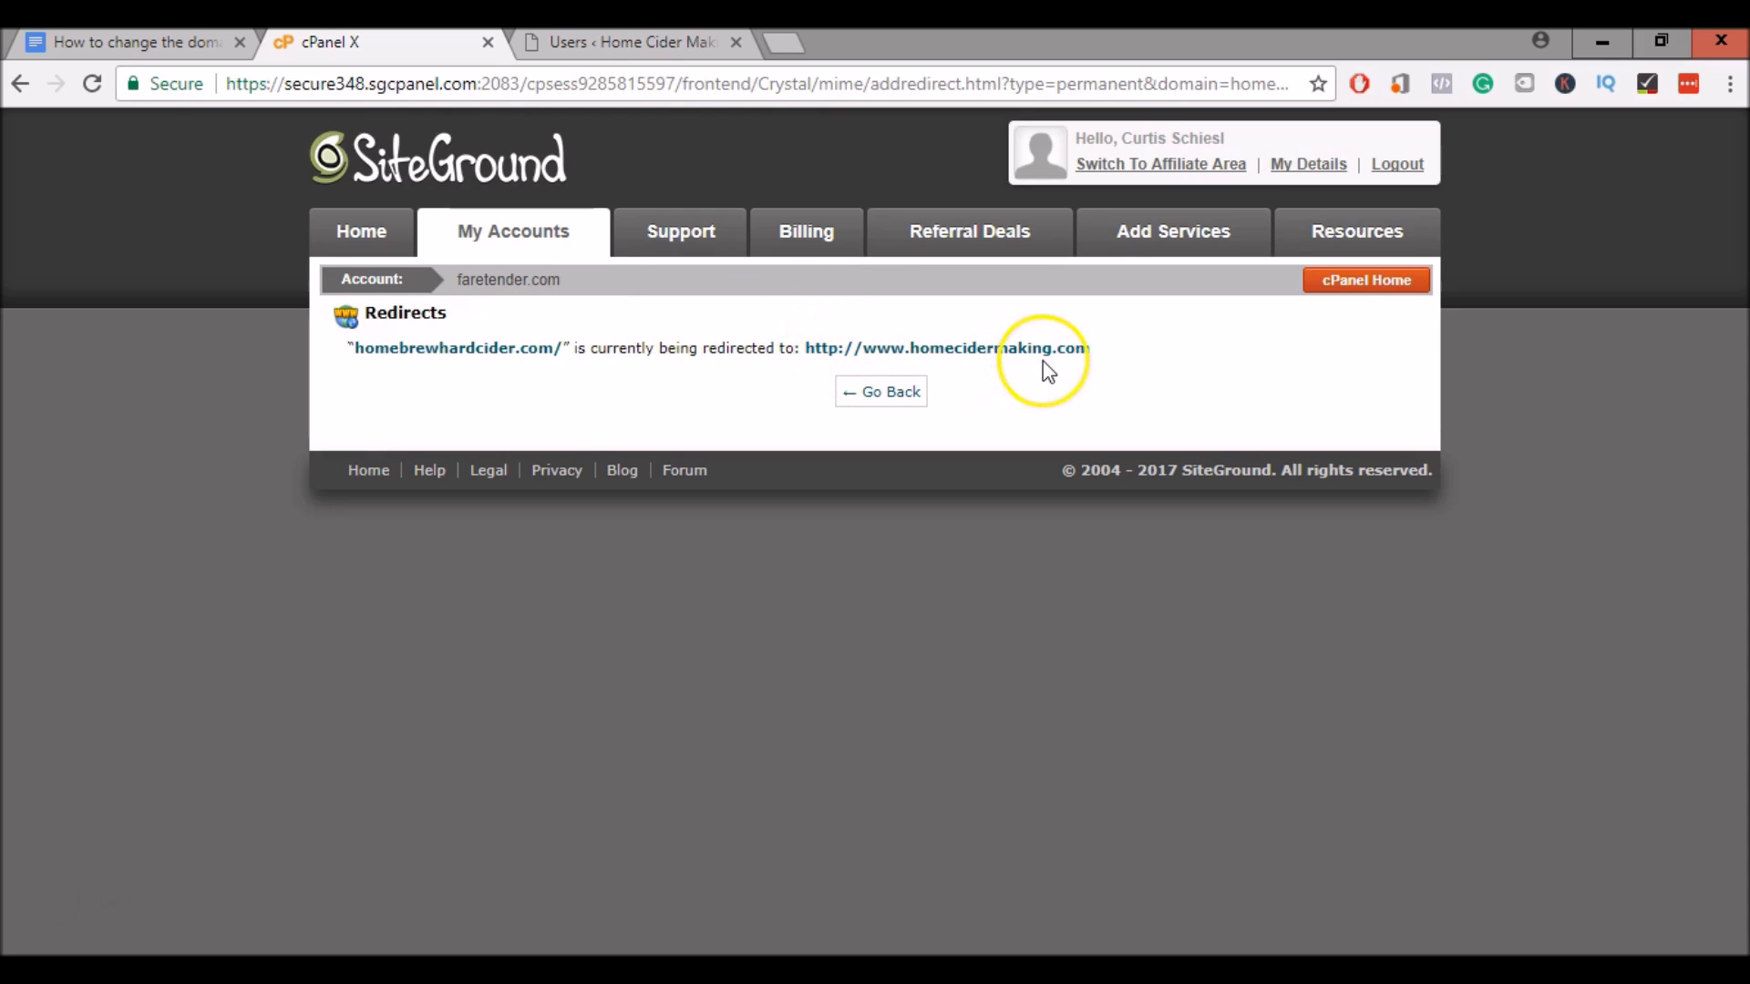
Go back from the redirect confirmation to the Redirects page
{"action": "left_click", "coordinate": [889, 399]}
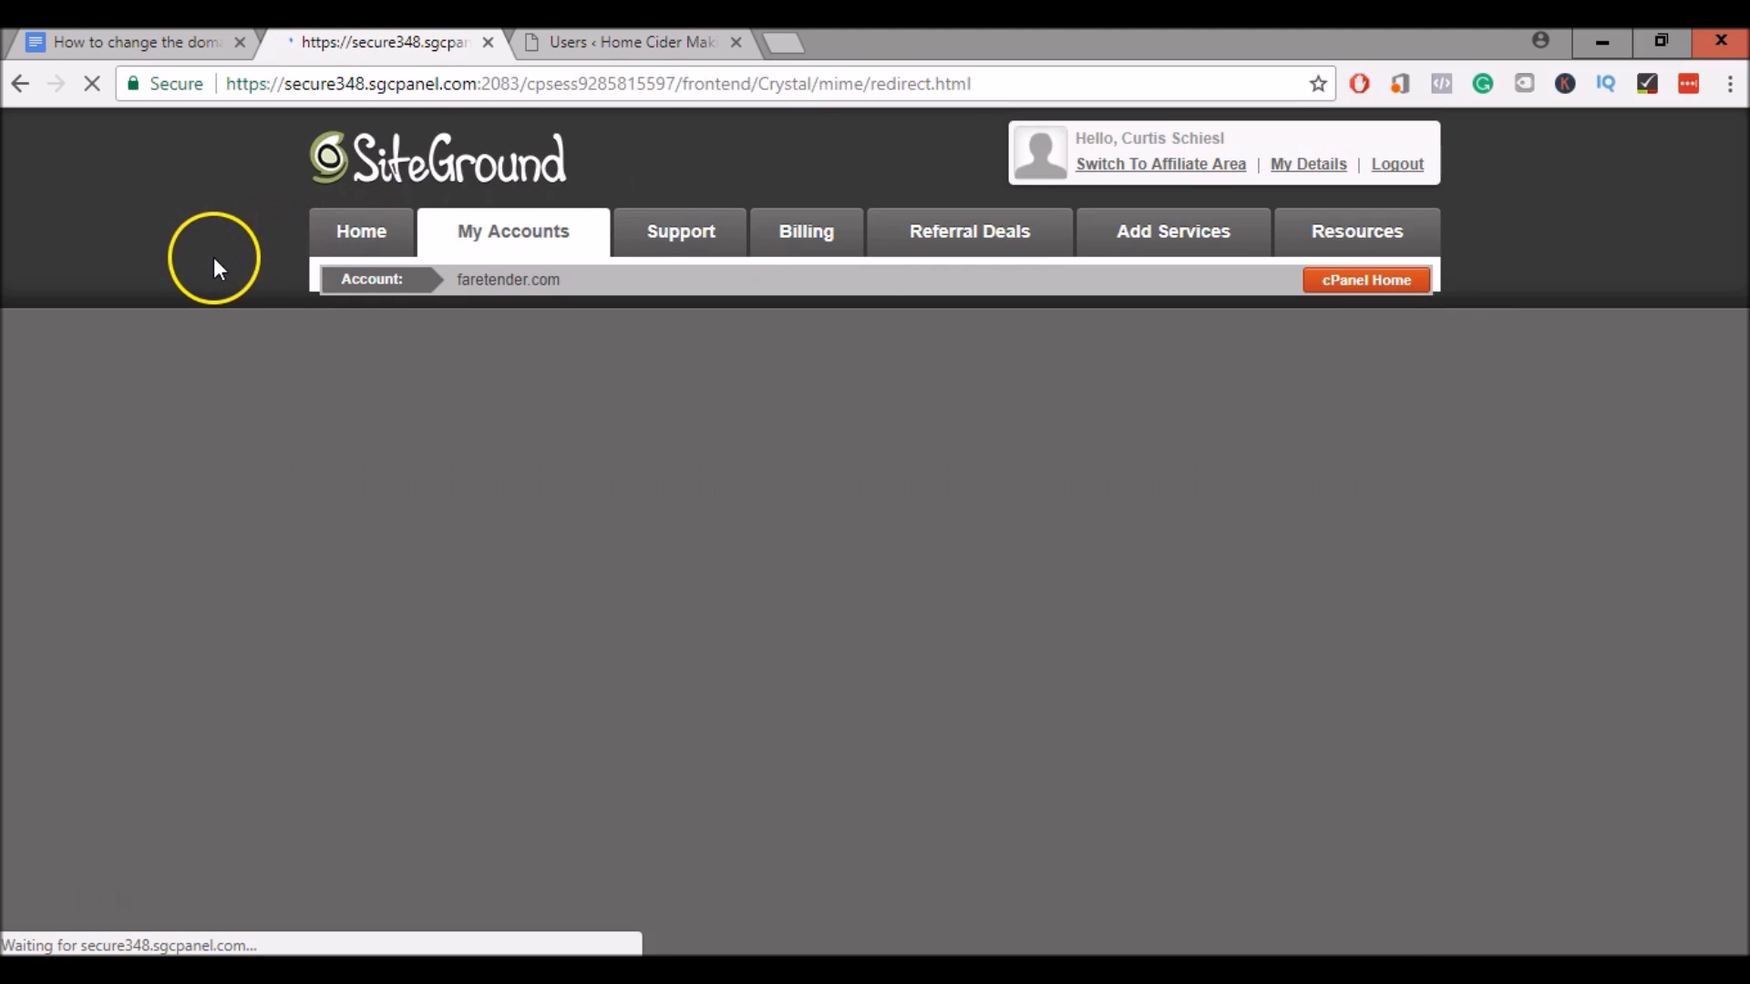